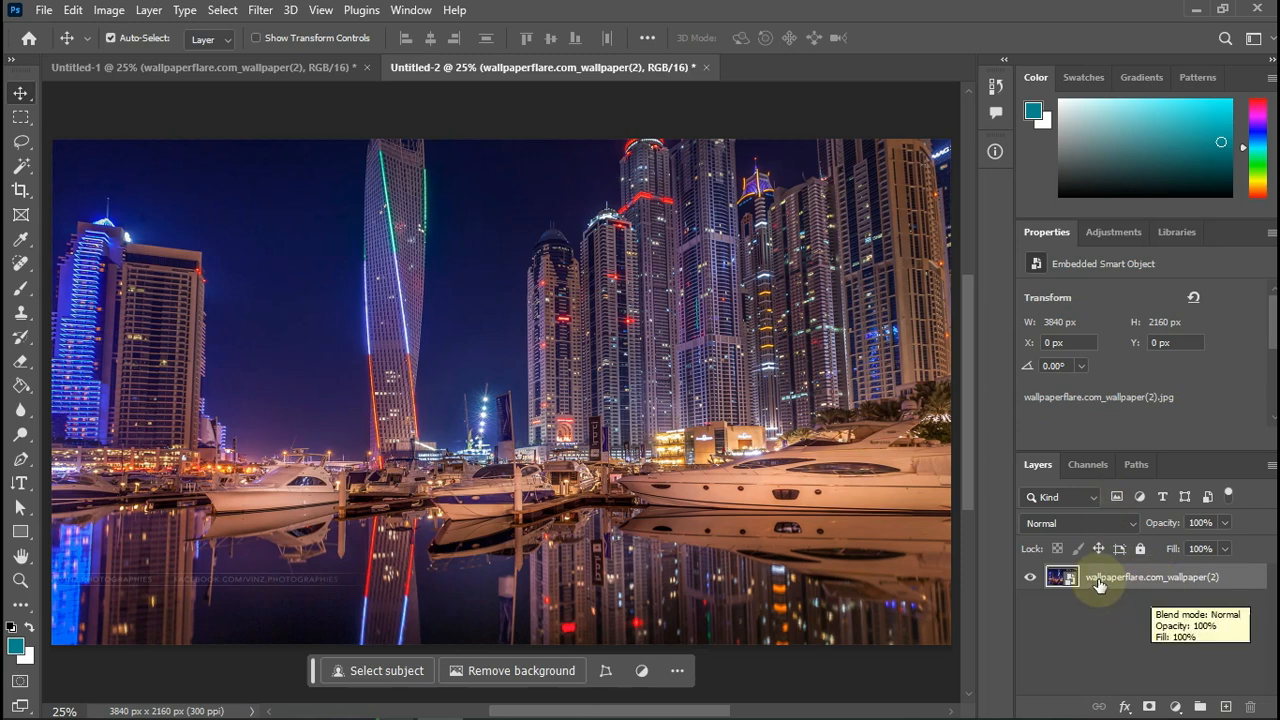
- Duplicate the cityscape wallpaper layer under the suggested copy name and convert the copy to a smart object
{"action": "right_click", "coordinate": [1098, 579]}
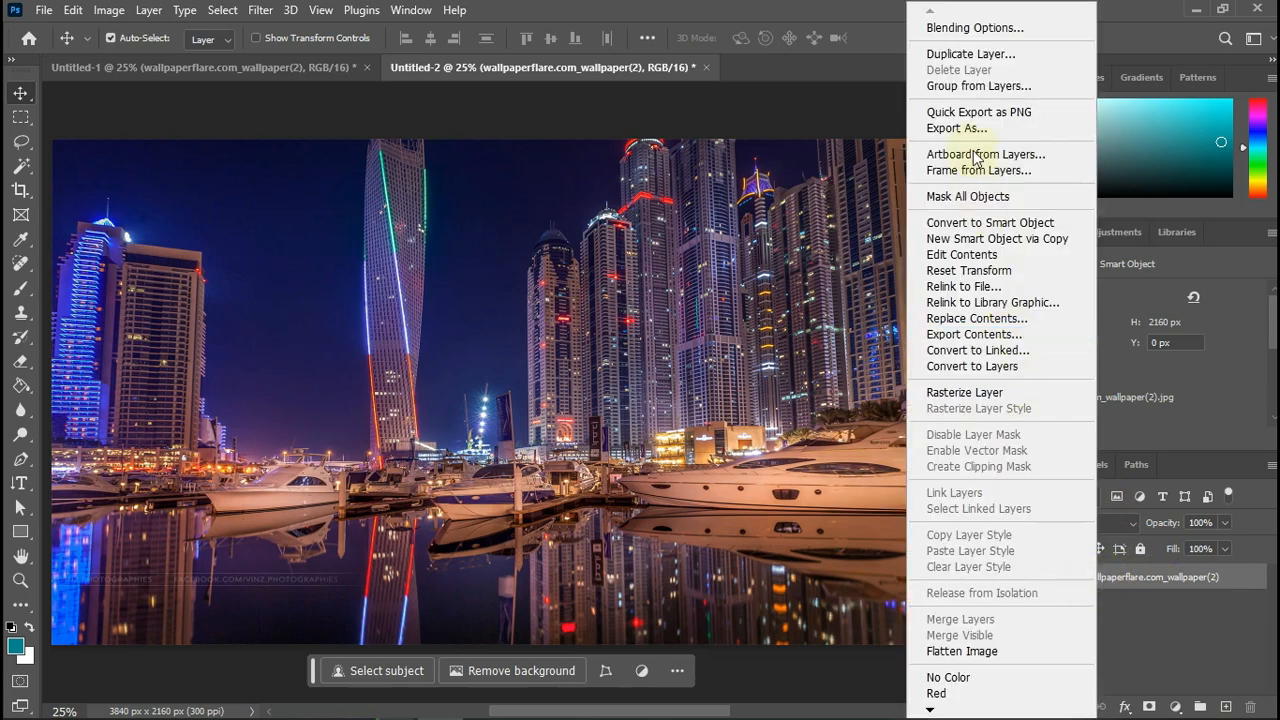
{"action": "left_click", "coordinate": [970, 53]}
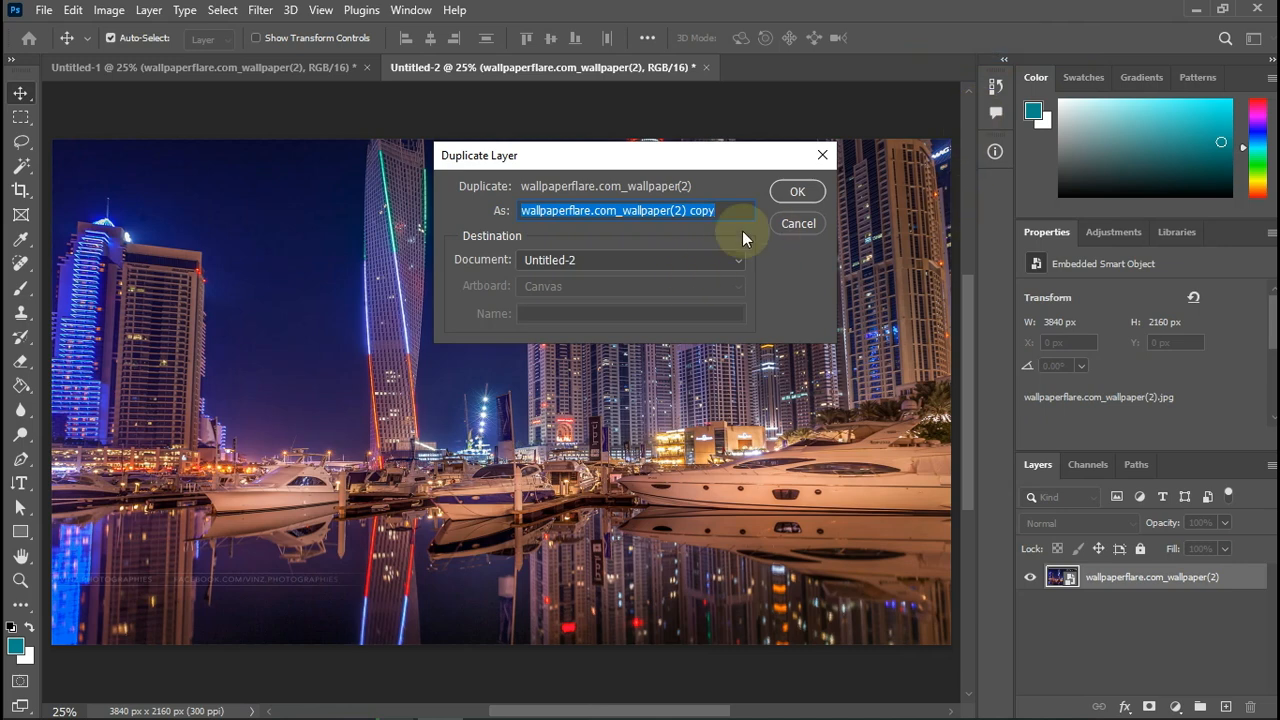
{"action": "key", "text": "Return"}
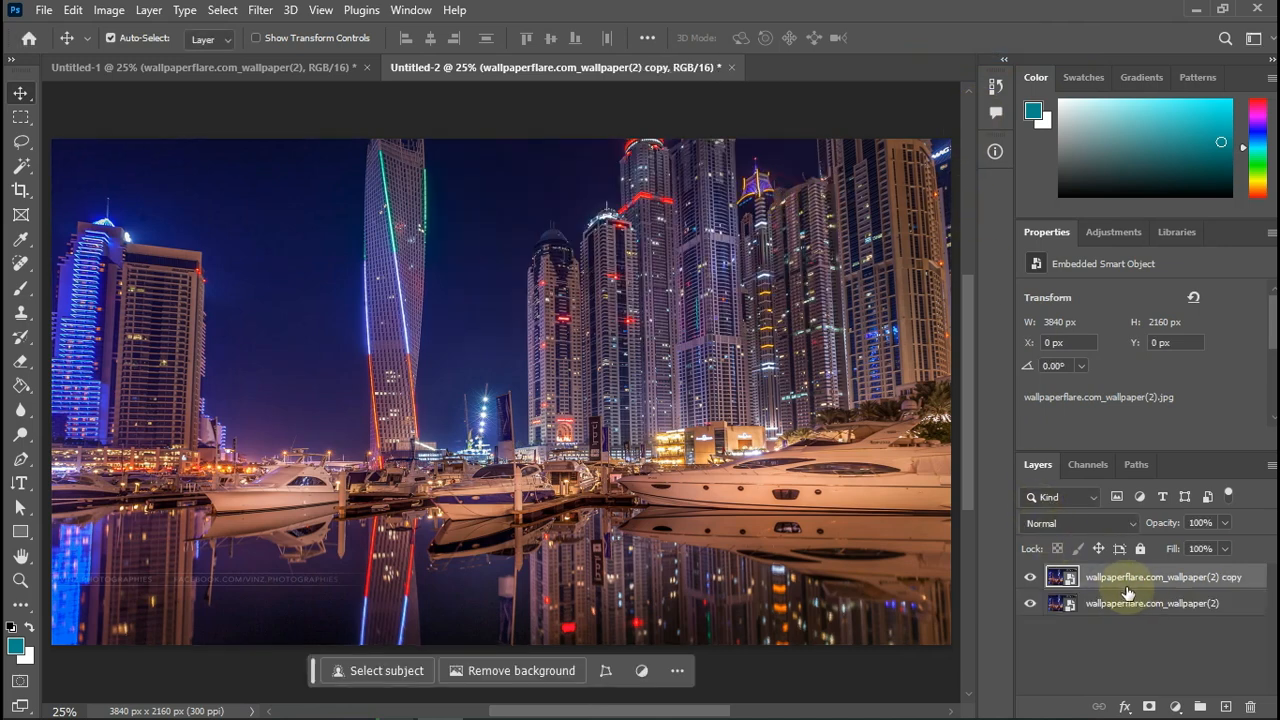
{"action": "right_click", "coordinate": [1125, 586]}
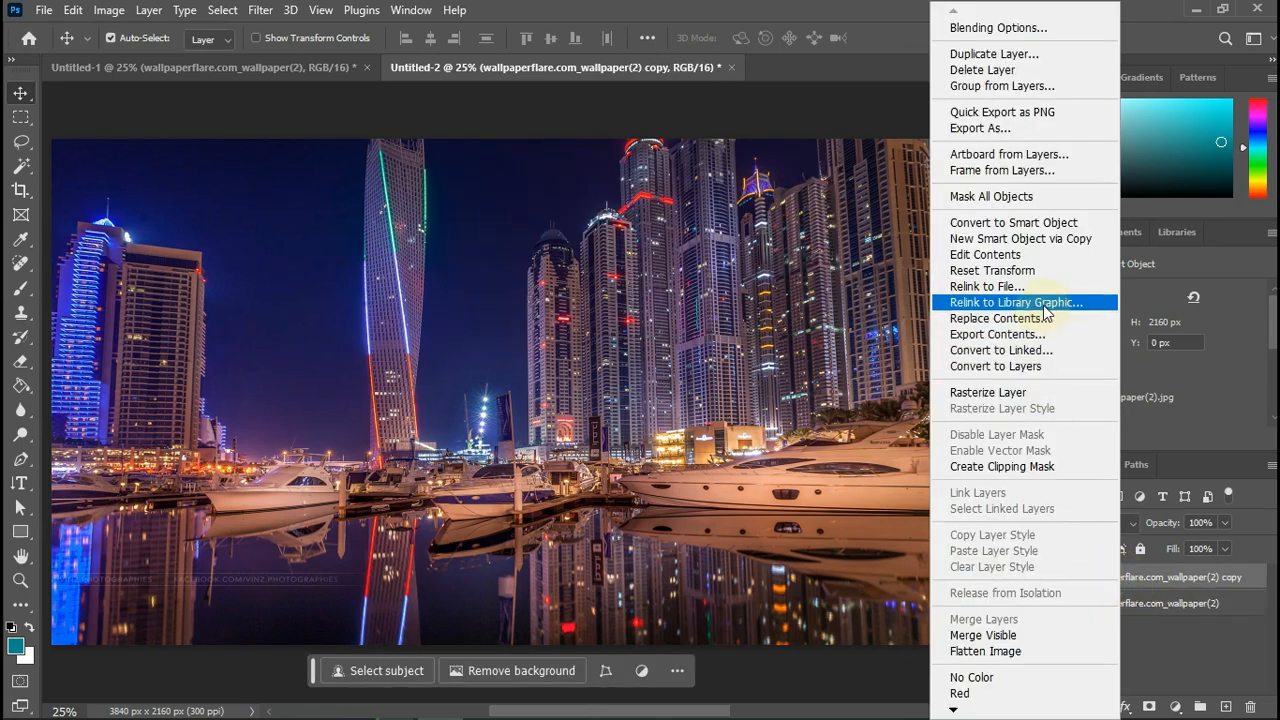
{"action": "left_click", "coordinate": [1025, 222]}
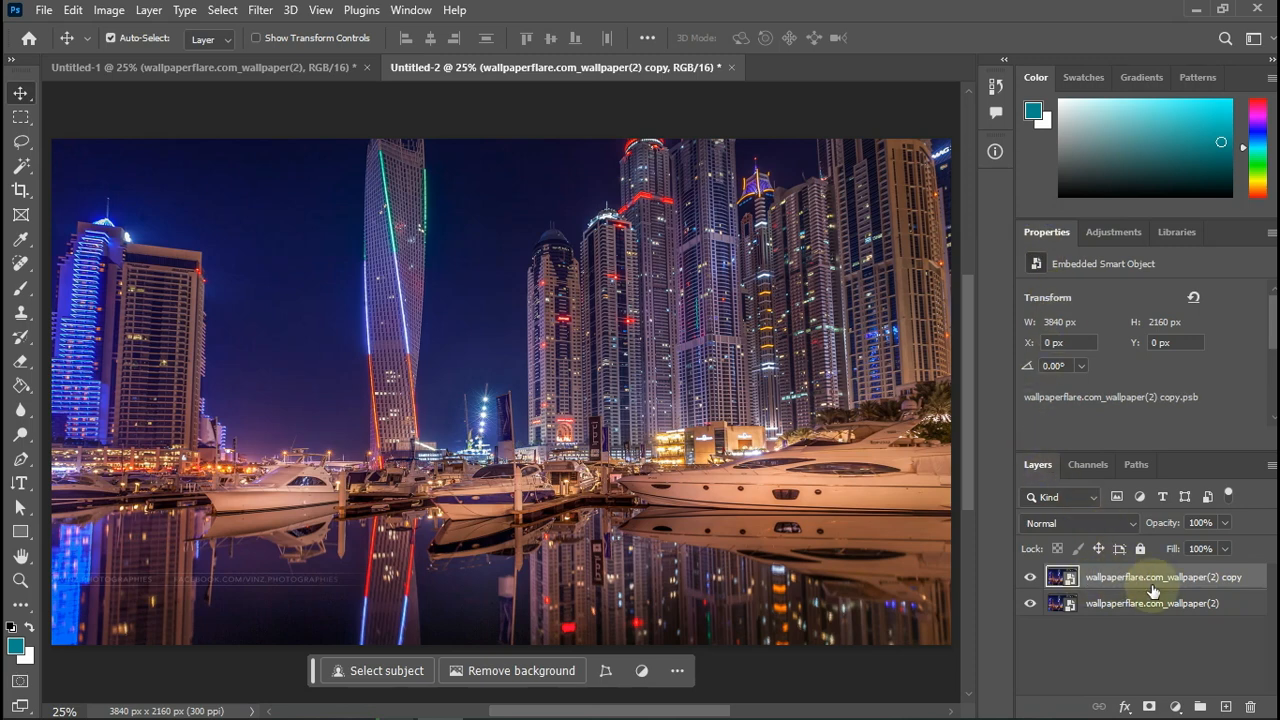
- Apply the Fibers render filter to the copied layer with variance 16 and strength 4
{"action": "left_click", "coordinate": [259, 10]}
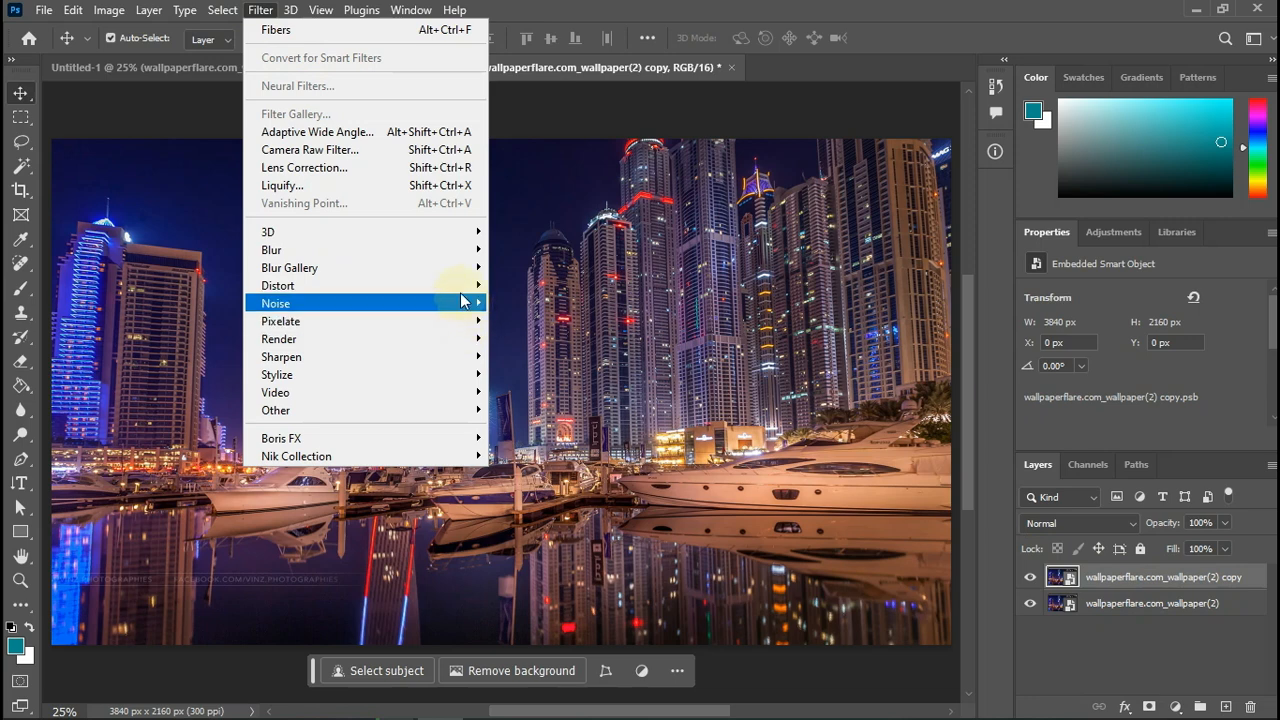
{"action": "mouse_move", "coordinate": [461, 295]}
{"action": "mouse_move", "coordinate": [476, 339]}
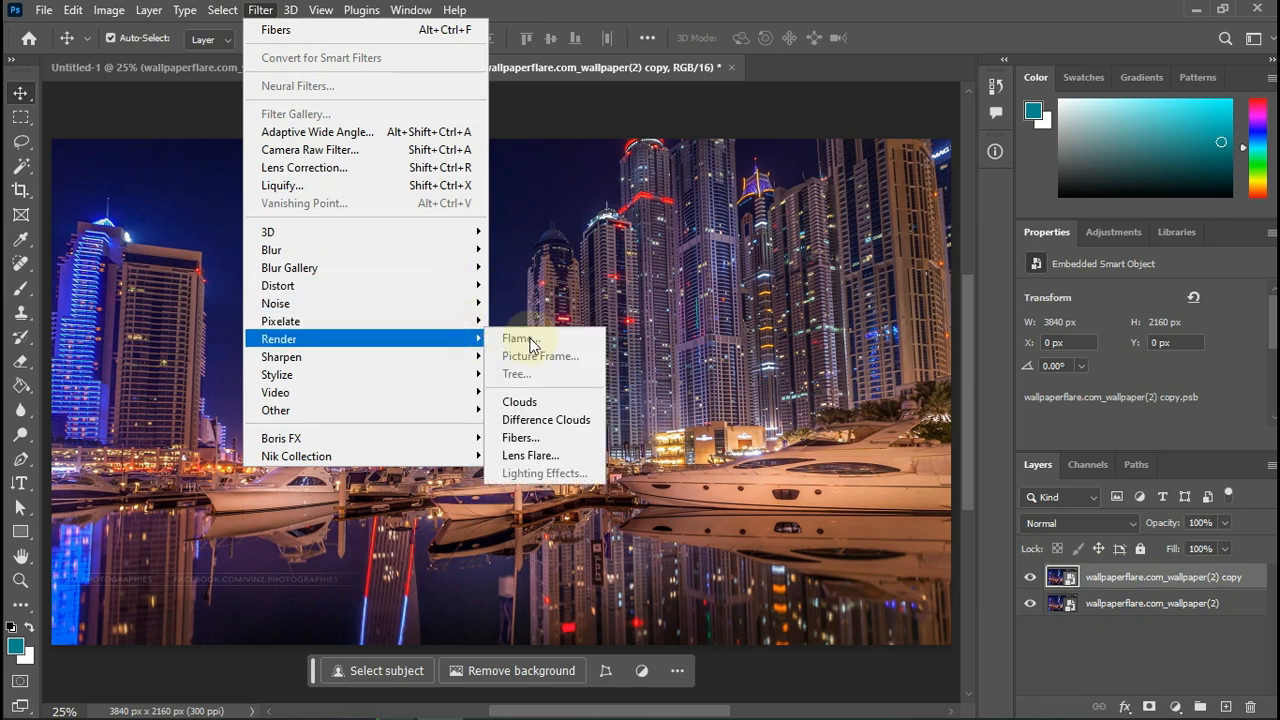
{"action": "left_click", "coordinate": [541, 446]}
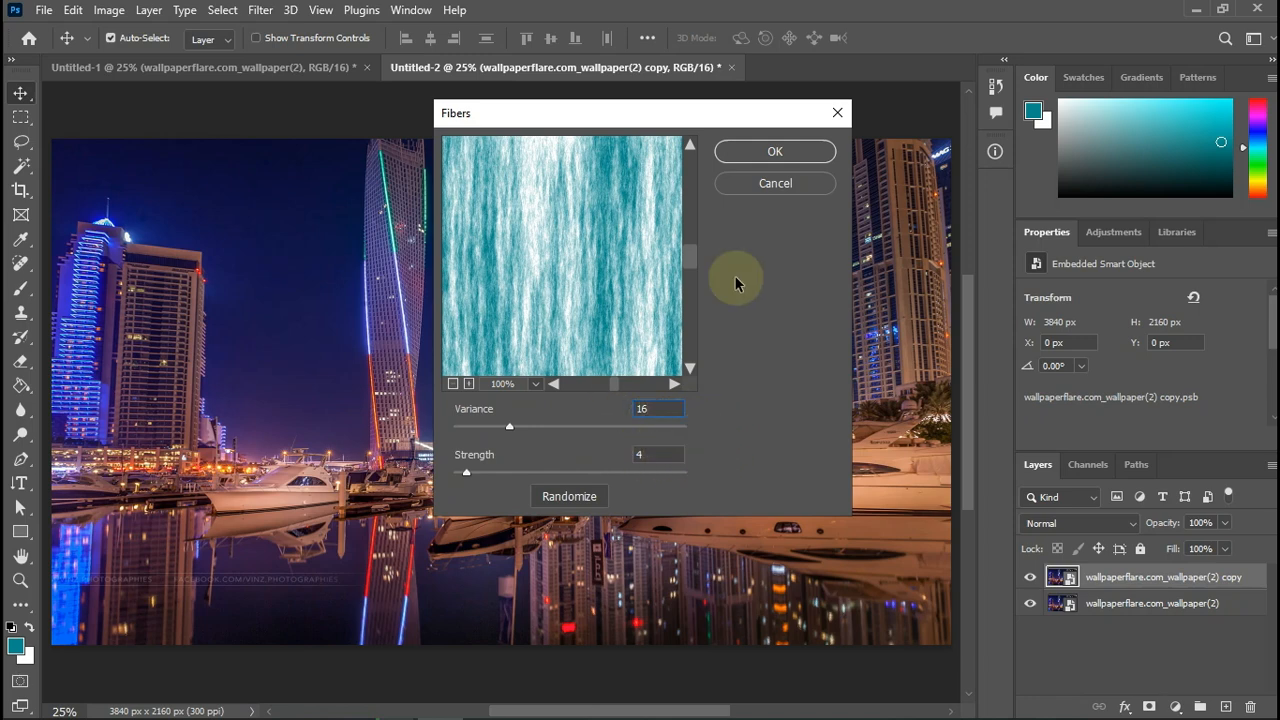
{"action": "left_click", "coordinate": [762, 160]}
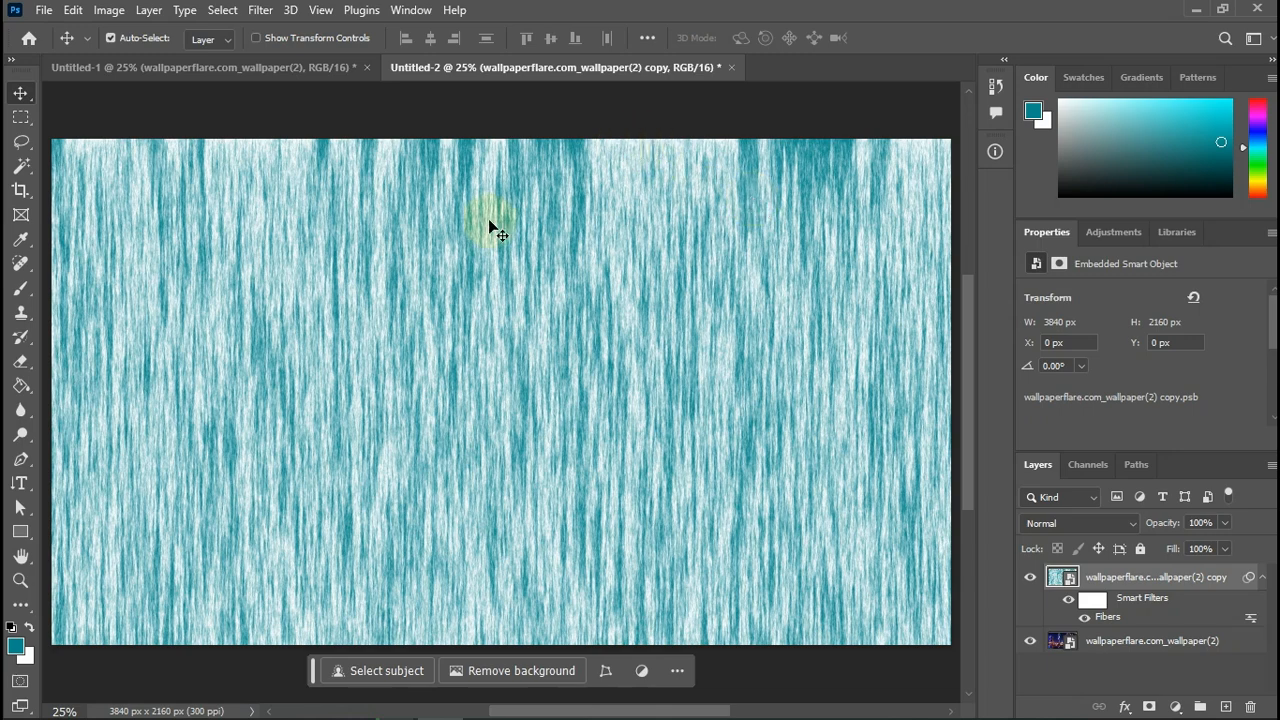
- Apply a Radial Blur over the fibers with amount 100, Zoom method and Good quality
{"action": "left_click", "coordinate": [261, 11]}
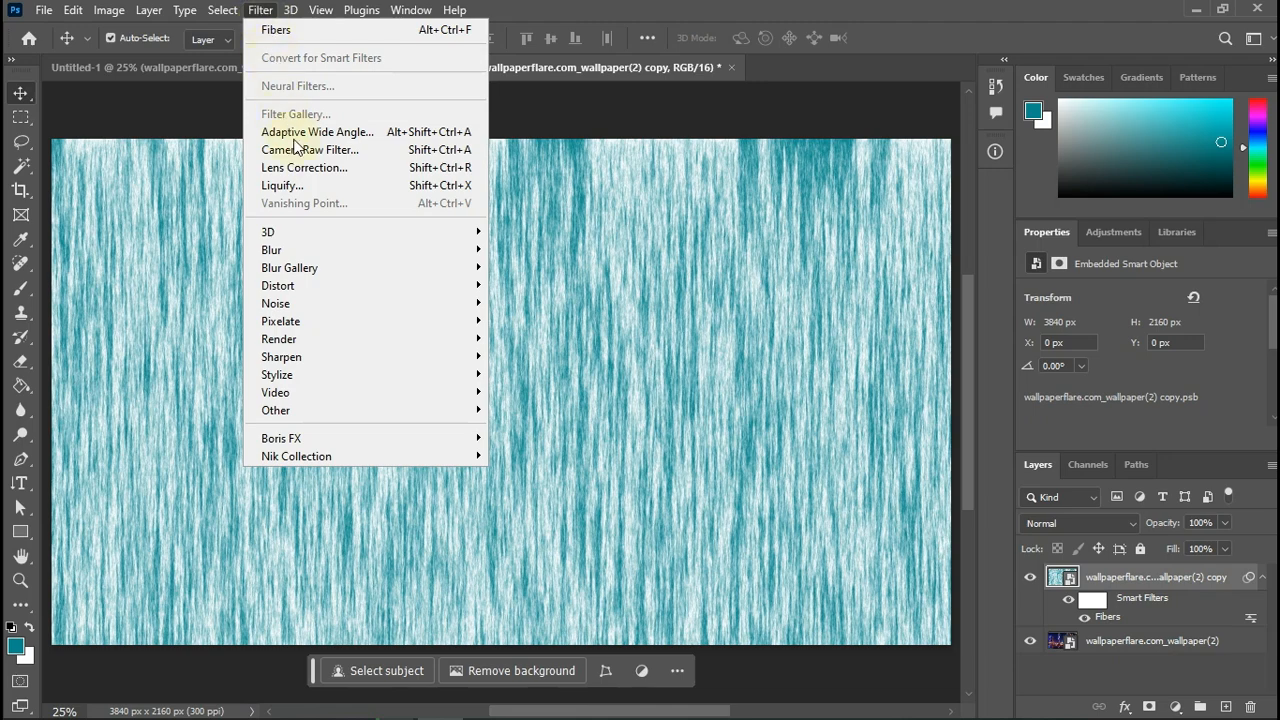
{"action": "mouse_move", "coordinate": [380, 250]}
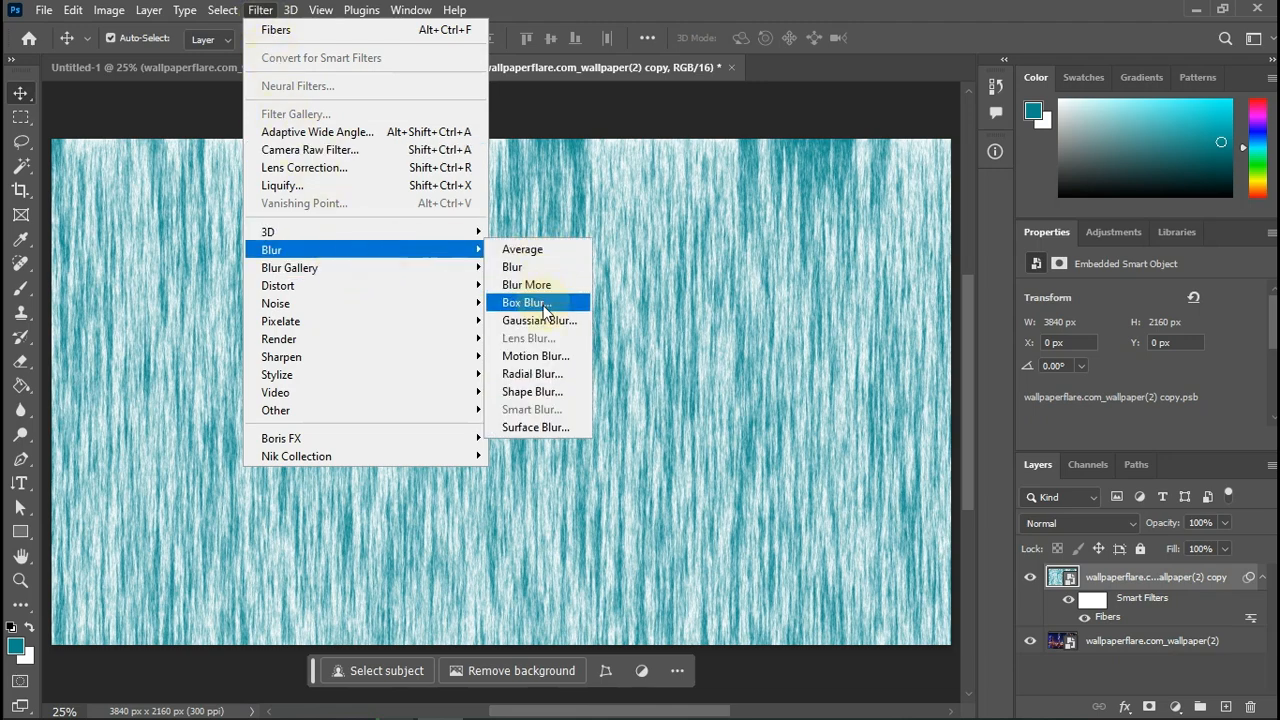
{"action": "left_click", "coordinate": [551, 374]}
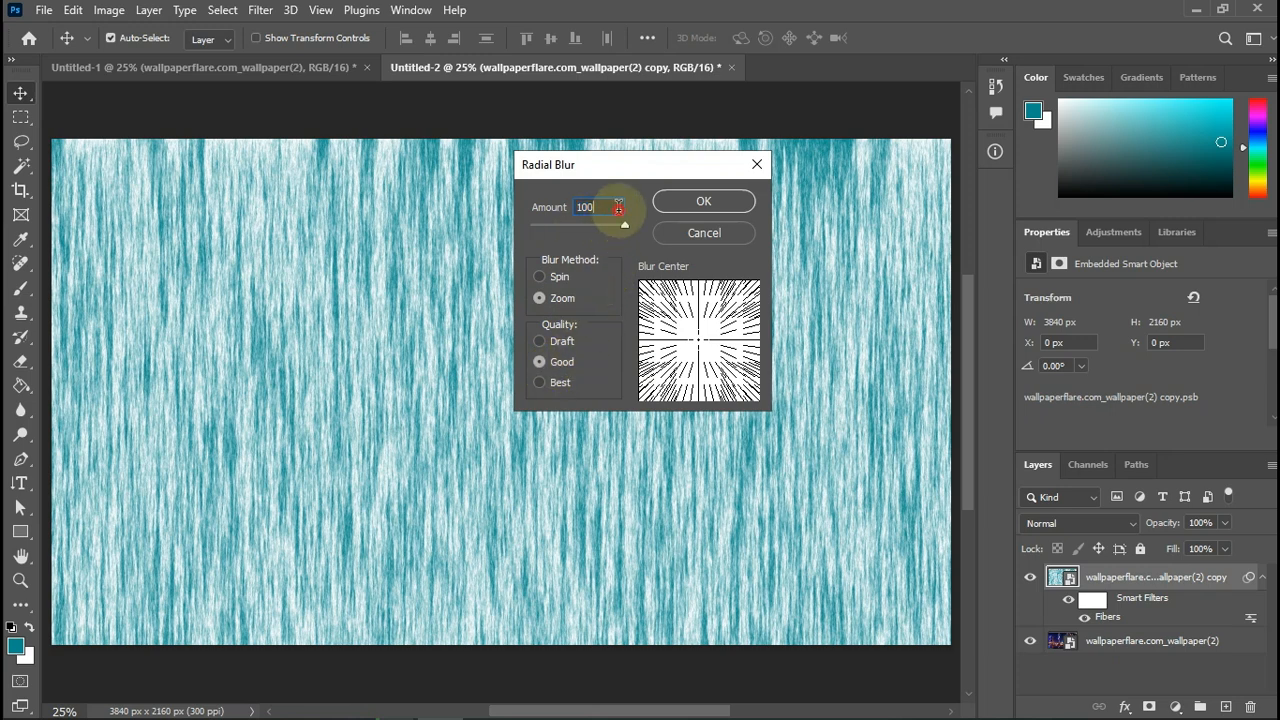
{"action": "left_click", "coordinate": [697, 201]}
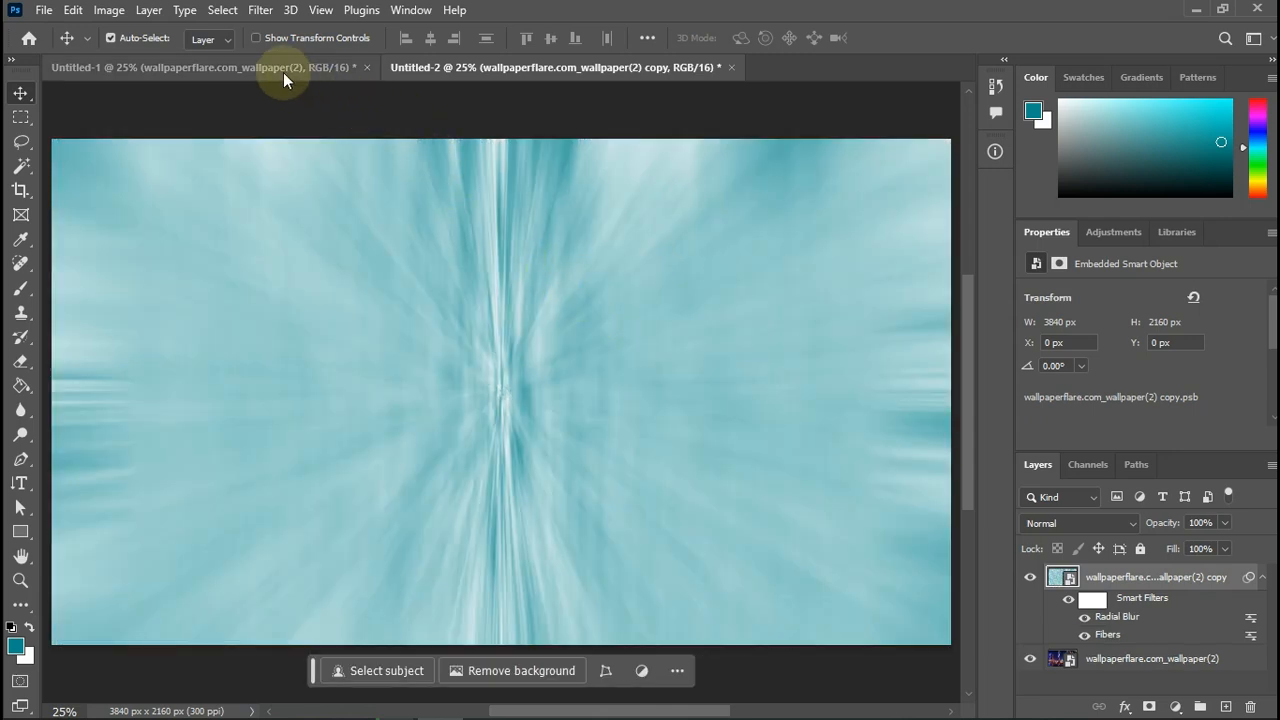
- Add a second Radial Blur to the copied layer, again with amount 100, Zoom method and Good quality
{"action": "left_click", "coordinate": [260, 10]}
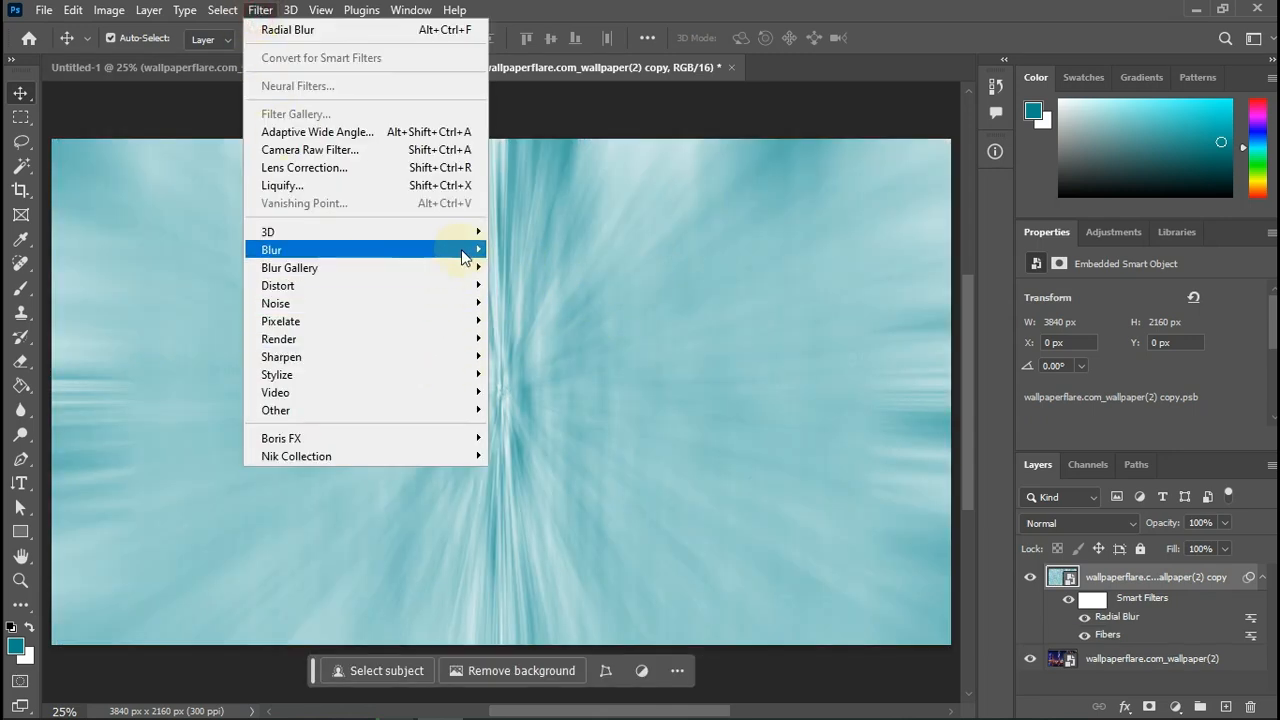
{"action": "mouse_move", "coordinate": [470, 250]}
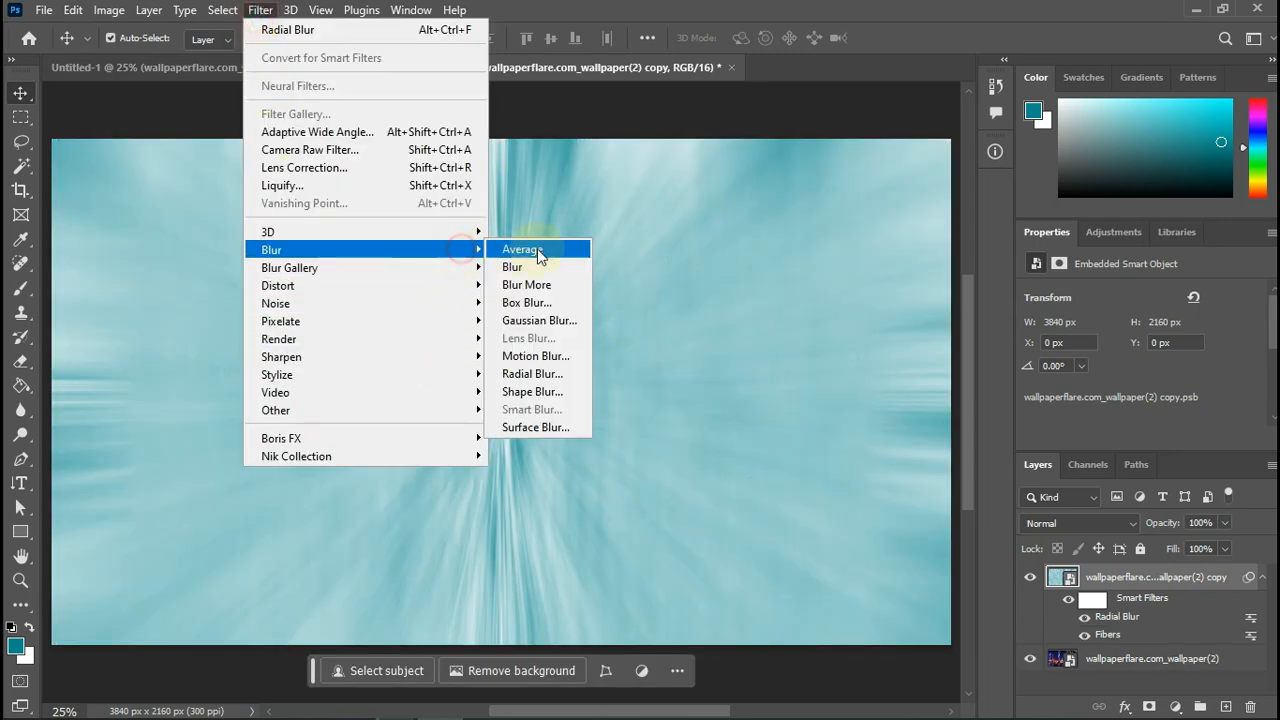
{"action": "left_click", "coordinate": [549, 375]}
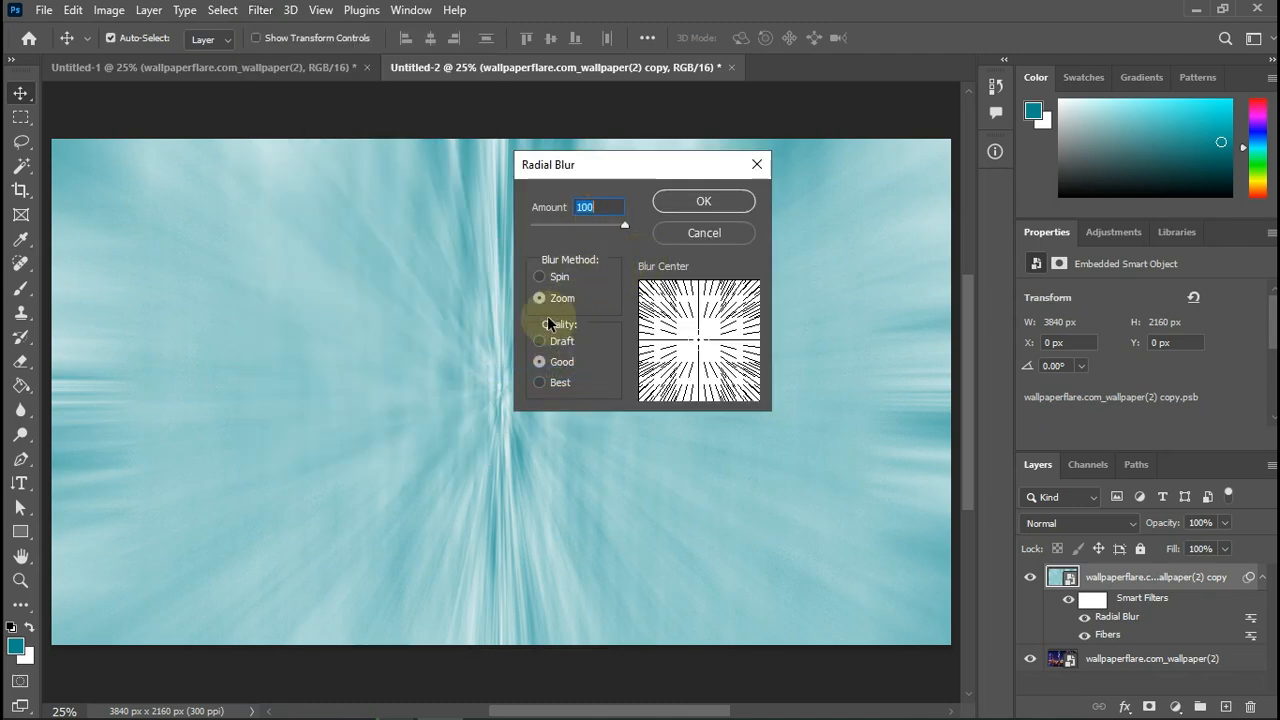
{"action": "left_click", "coordinate": [696, 202]}
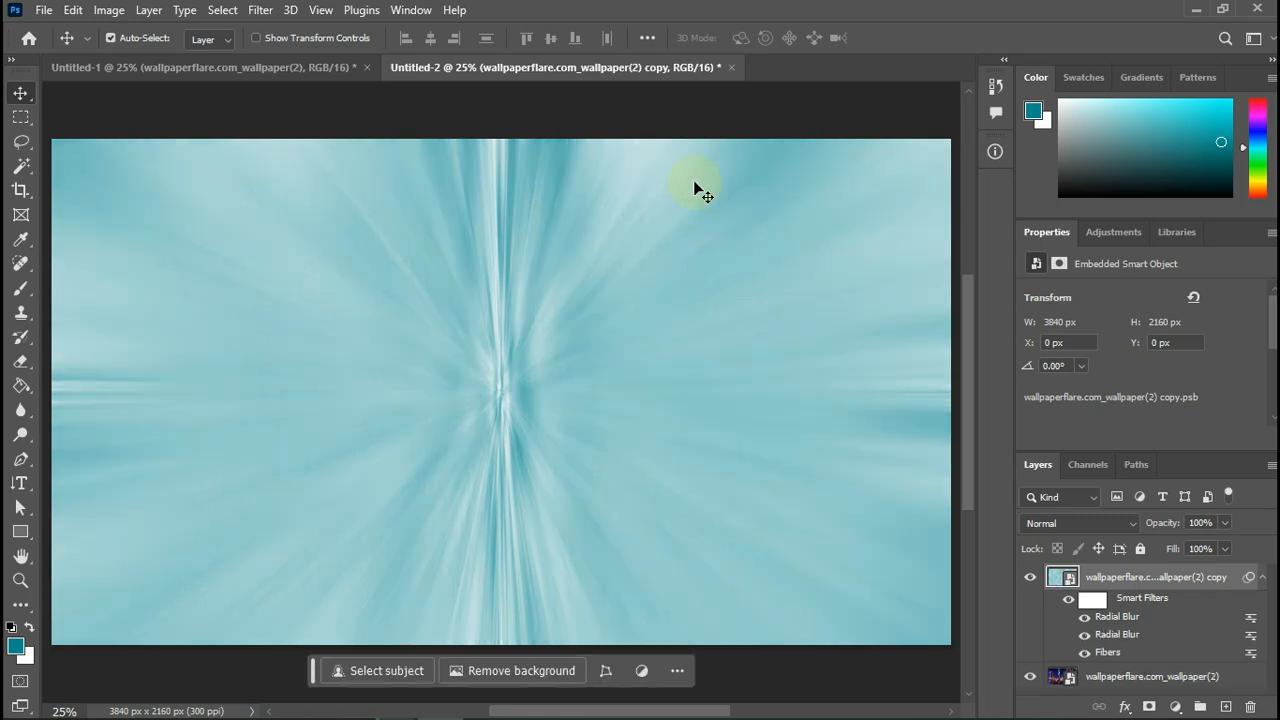
- Apply a Twirl distortion to the blurred copy with an angle of 100°
{"action": "left_click", "coordinate": [259, 10]}
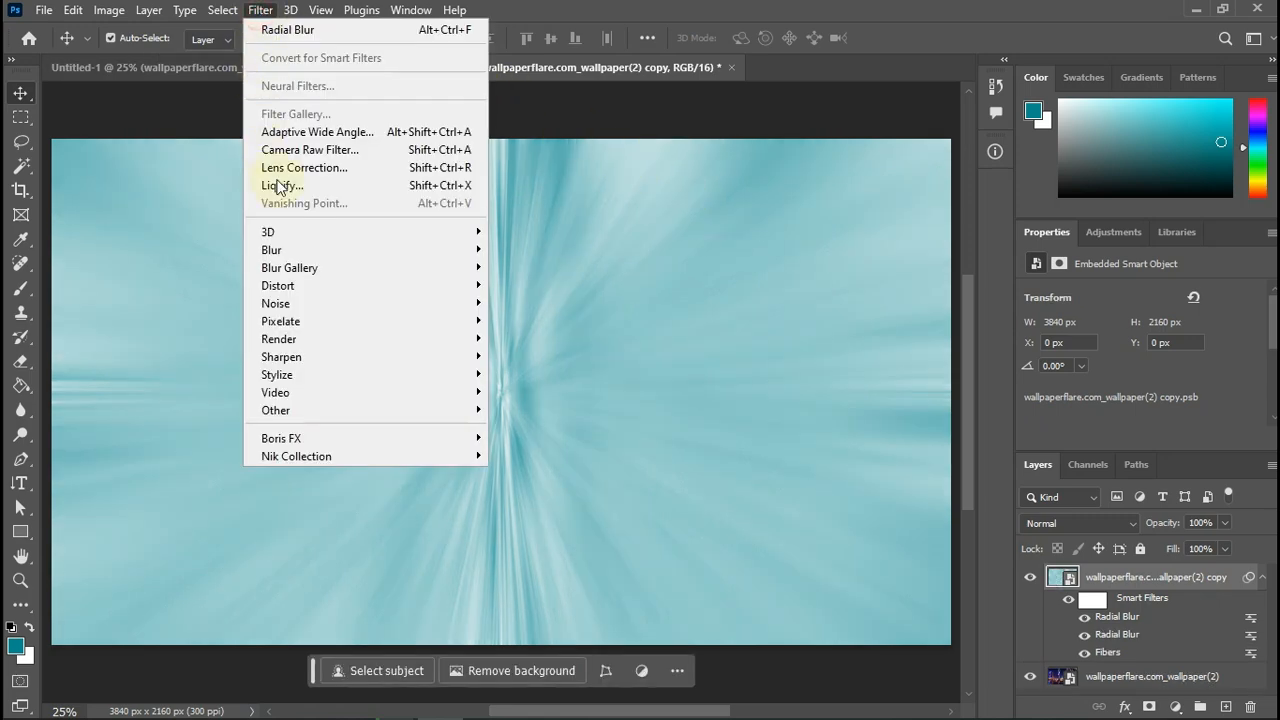
{"action": "mouse_move", "coordinate": [480, 285]}
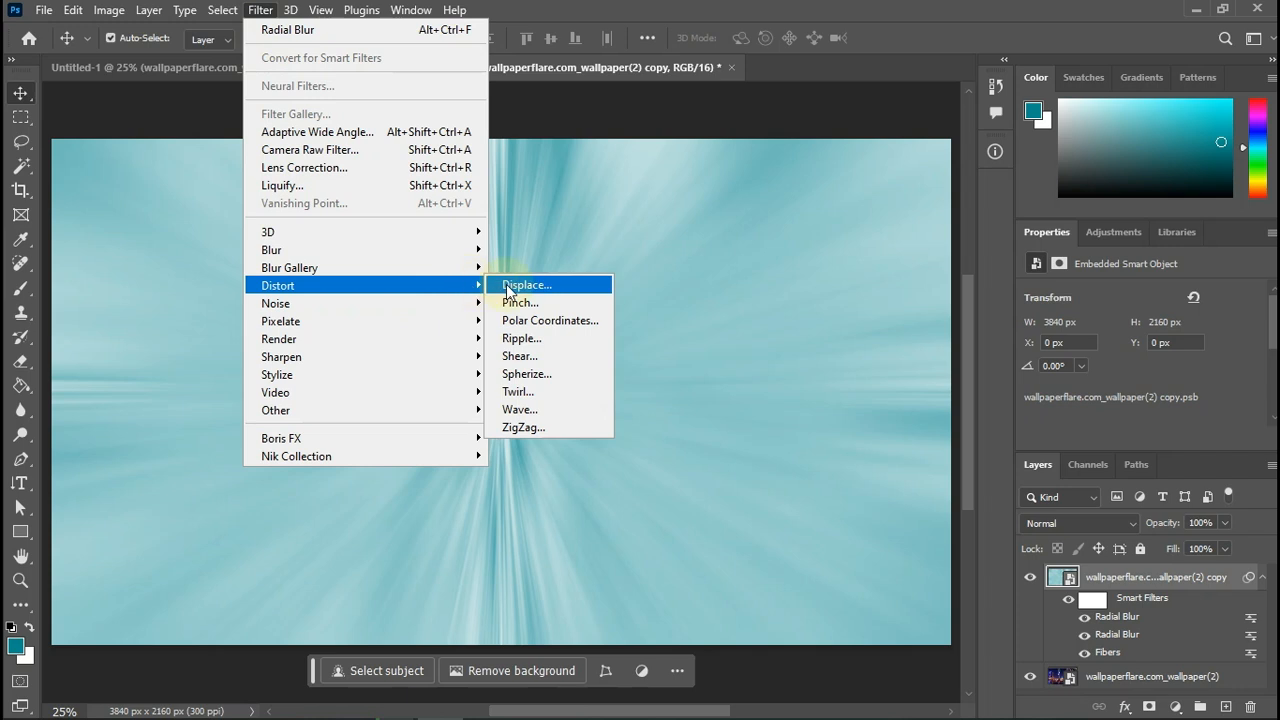
{"action": "left_click", "coordinate": [520, 391]}
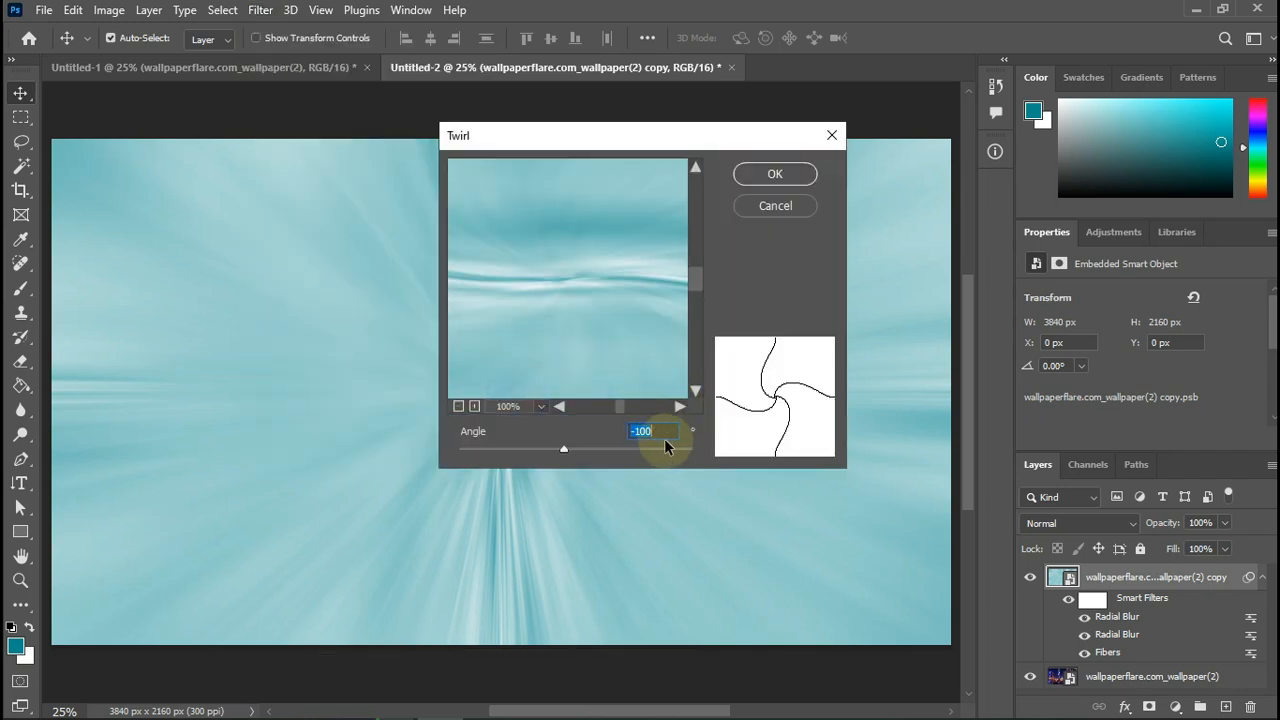
{"action": "type", "text": "100"}
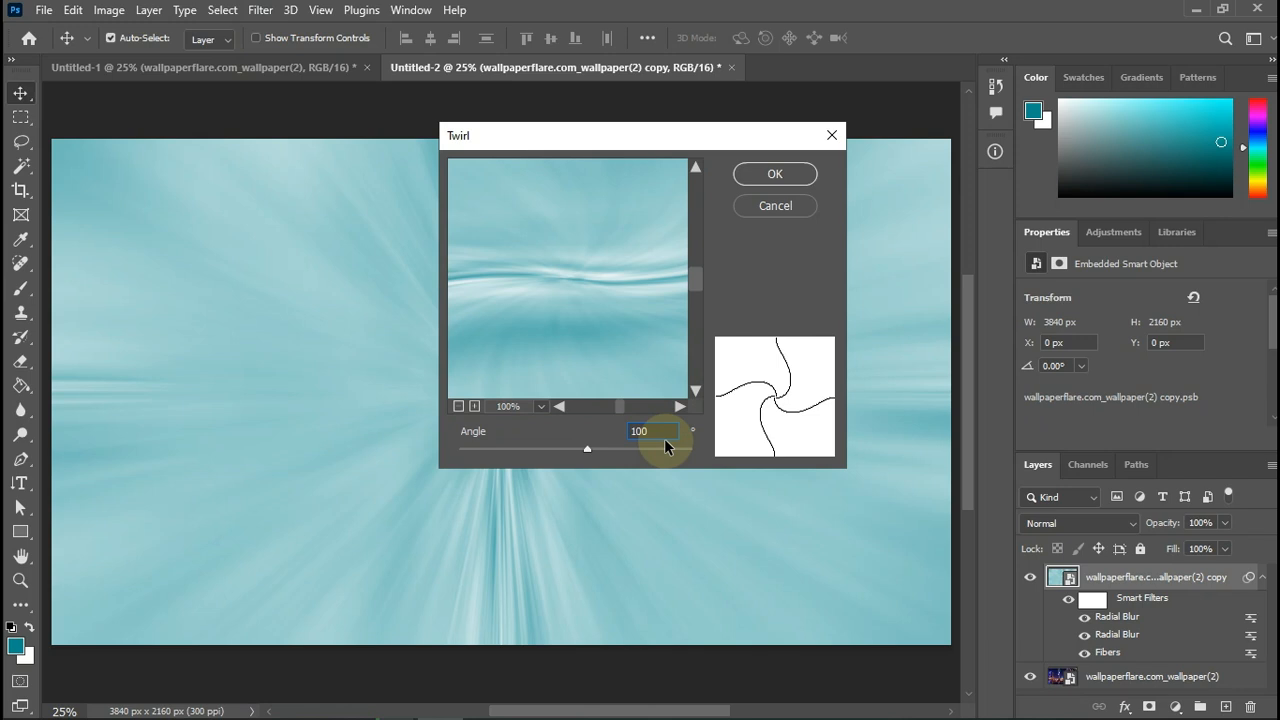
{"action": "left_click", "coordinate": [800, 175]}
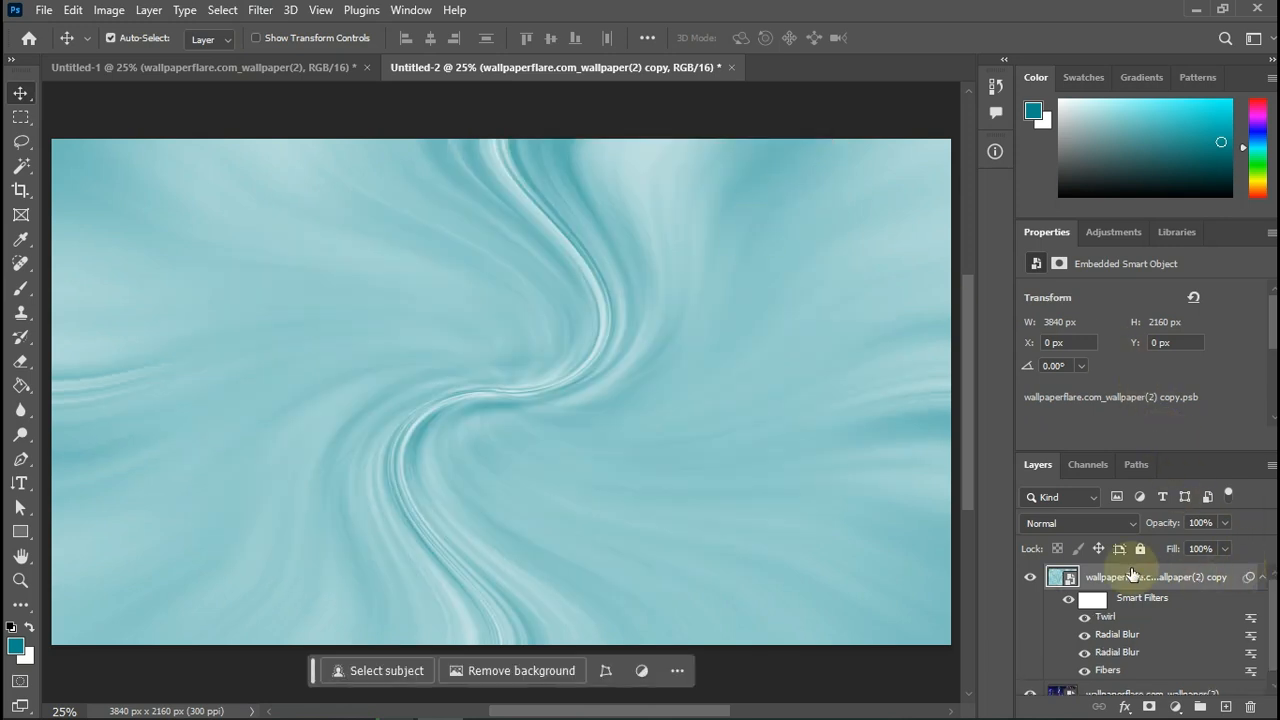
- Add a second Twirl distortion to the copied layer with an angle of -100°
{"action": "left_click", "coordinate": [260, 10]}
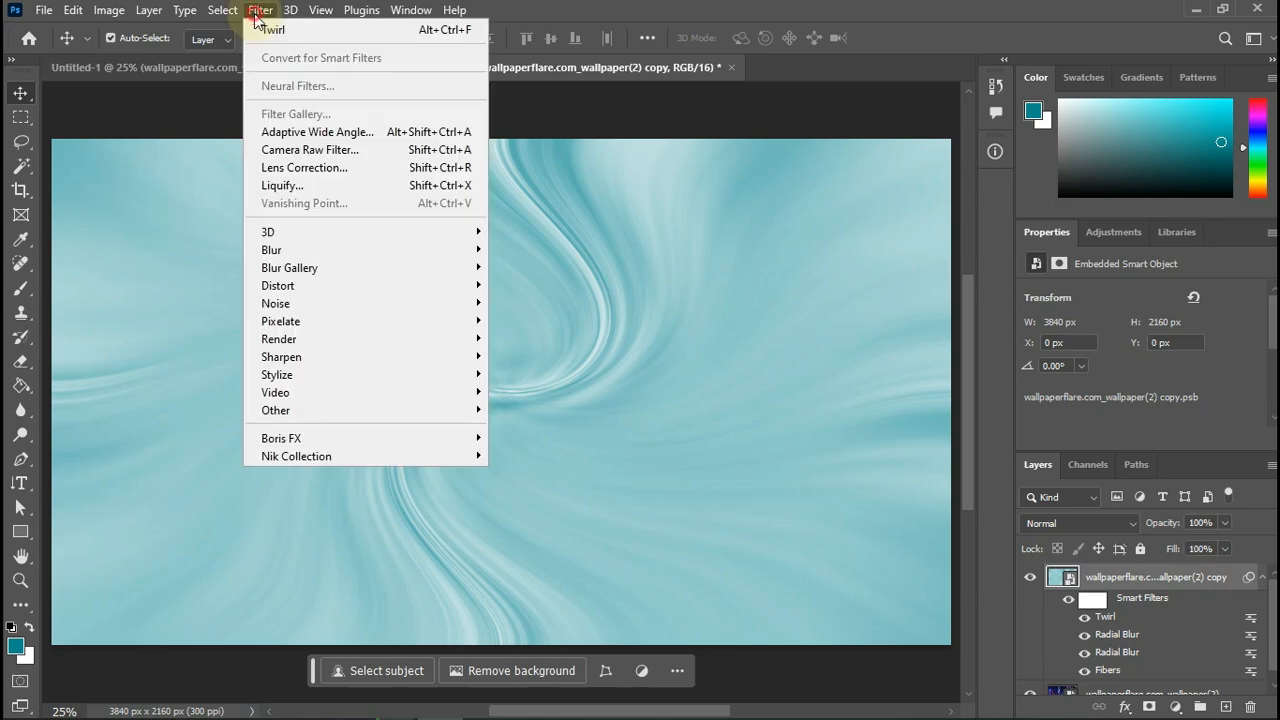
{"action": "mouse_move", "coordinate": [433, 293]}
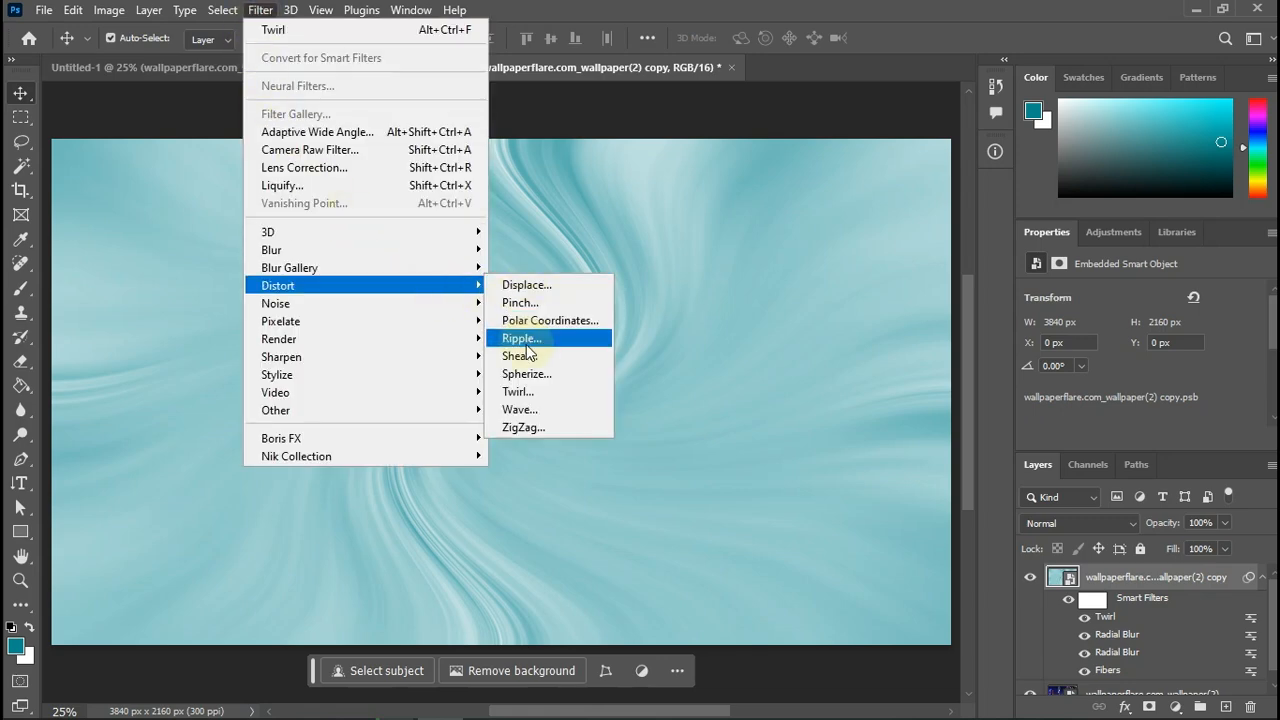
{"action": "left_click", "coordinate": [517, 391]}
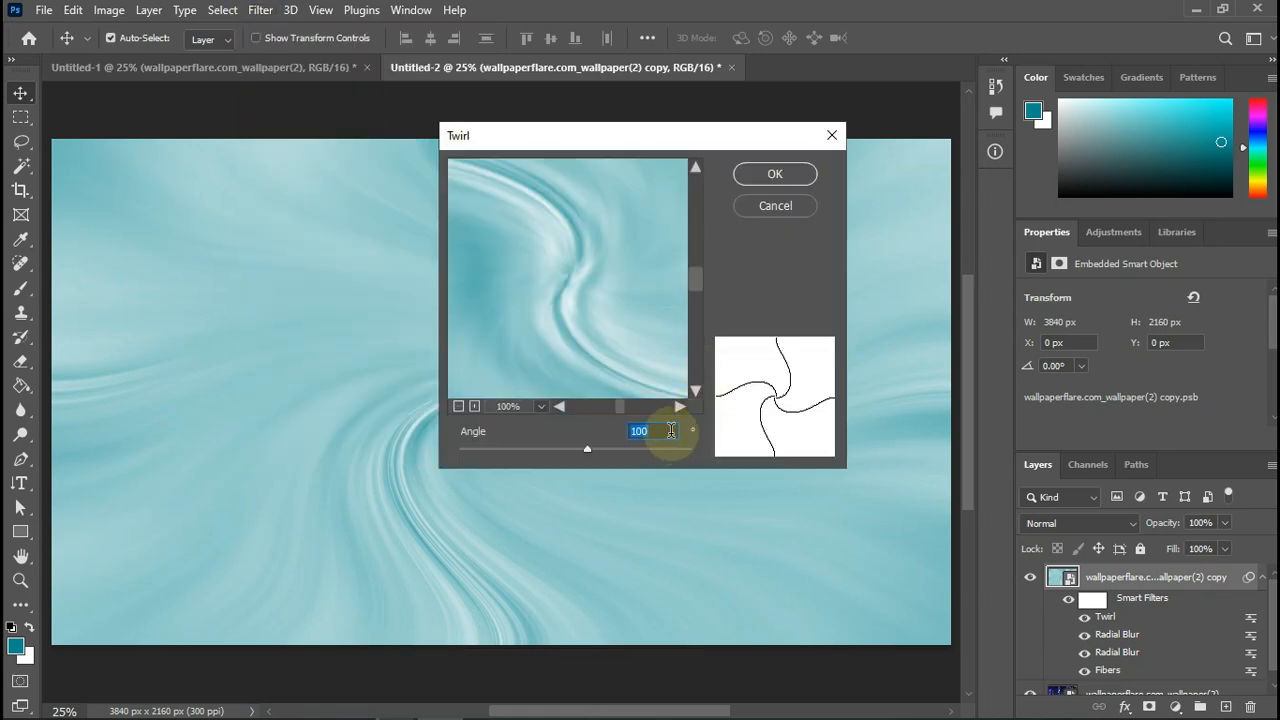
{"action": "type", "text": "-100"}
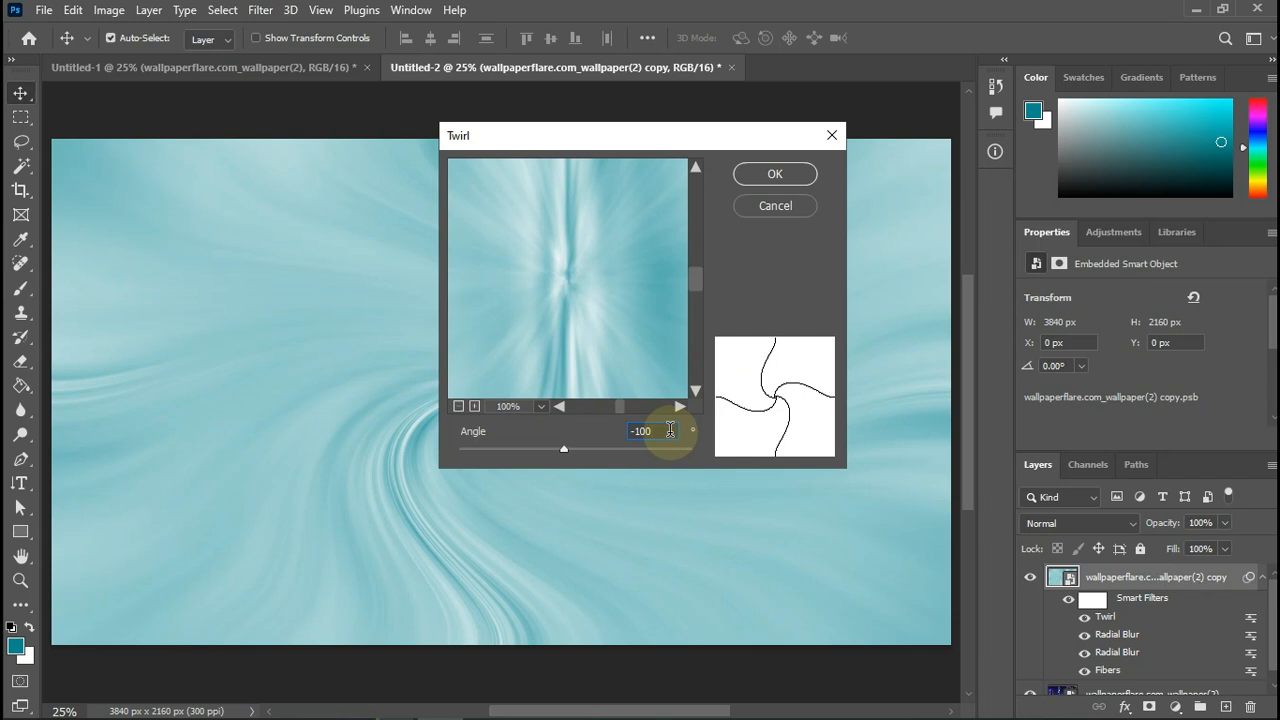
{"action": "left_click", "coordinate": [772, 174]}
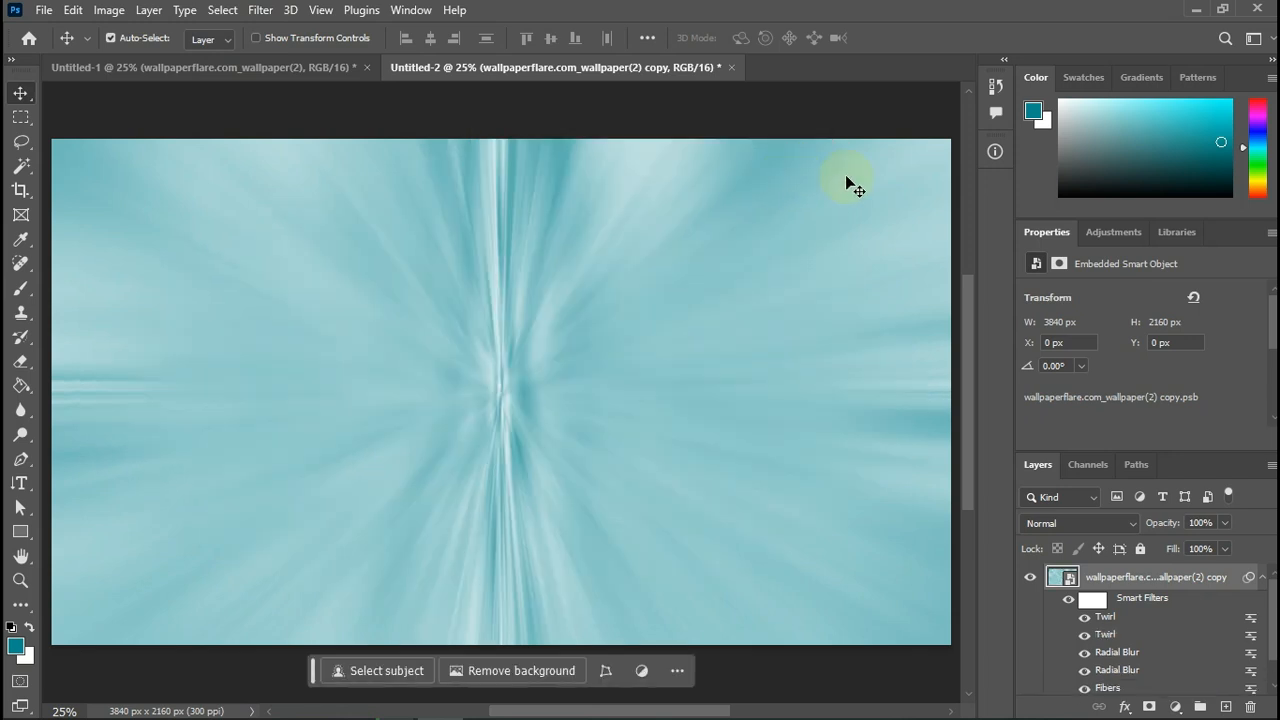
- Try Hard Mix and Overlay for the uppermost Twirl smart filter, and set its blending mode to Lighten at 100% opacity
{"action": "double_click", "coordinate": [1249, 625]}
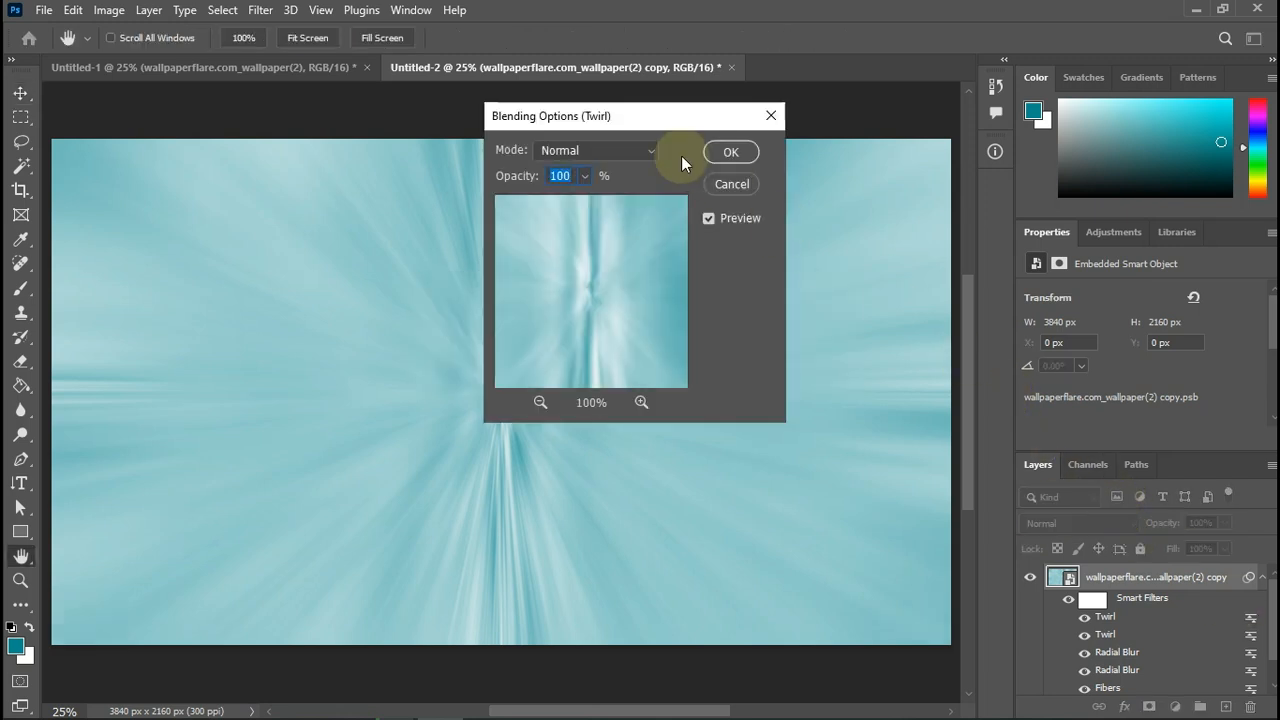
{"action": "left_click", "coordinate": [650, 151]}
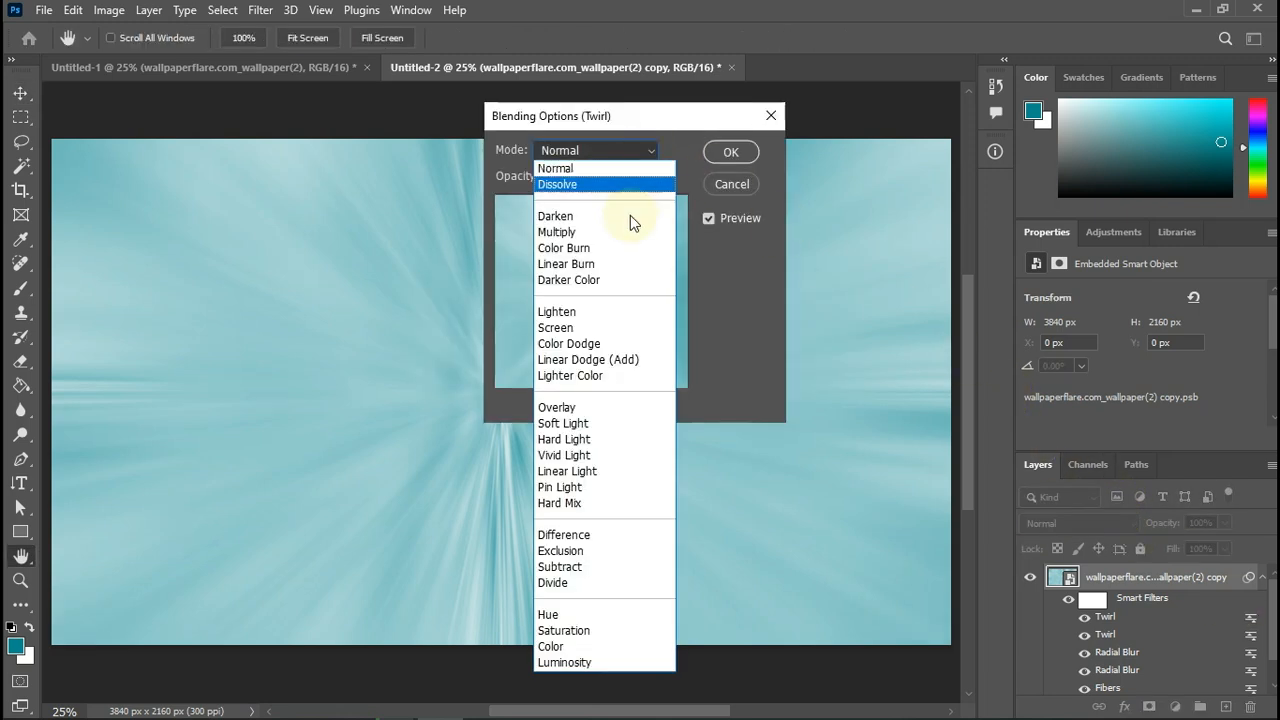
{"action": "left_click", "coordinate": [602, 503]}
{"action": "left_click", "coordinate": [645, 152]}
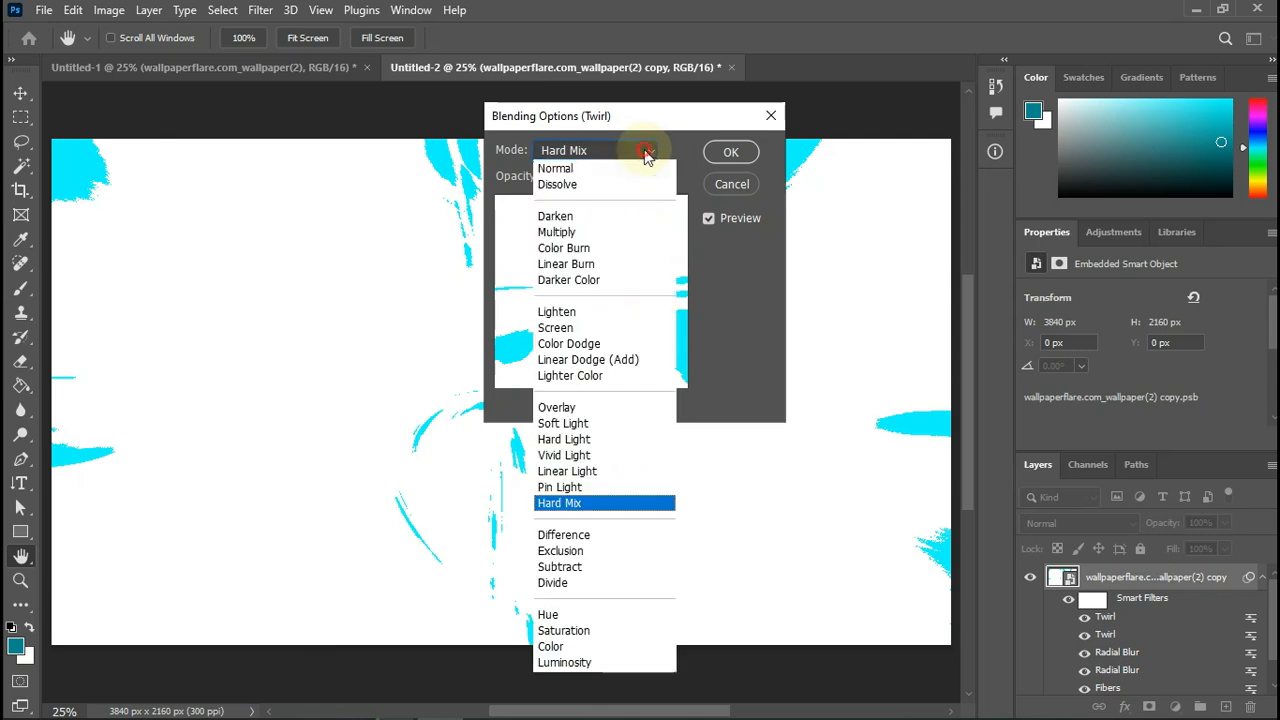
{"action": "left_click", "coordinate": [606, 404]}
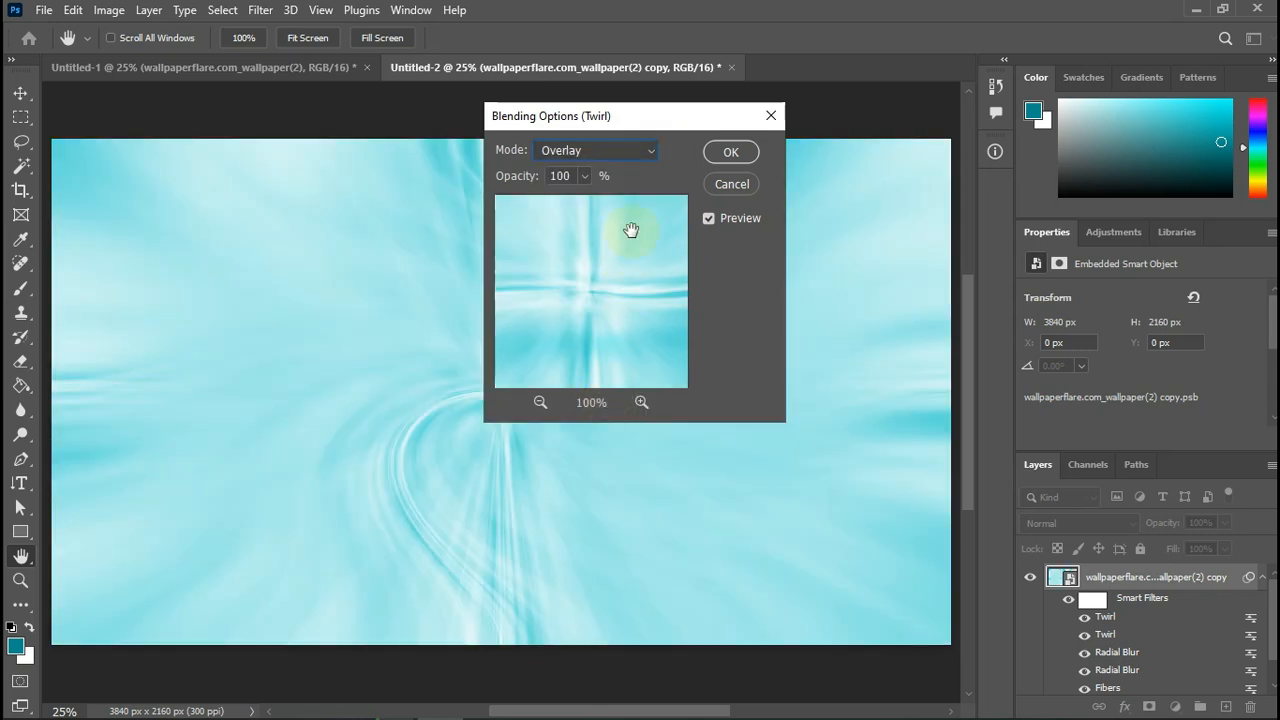
{"action": "left_click", "coordinate": [647, 155]}
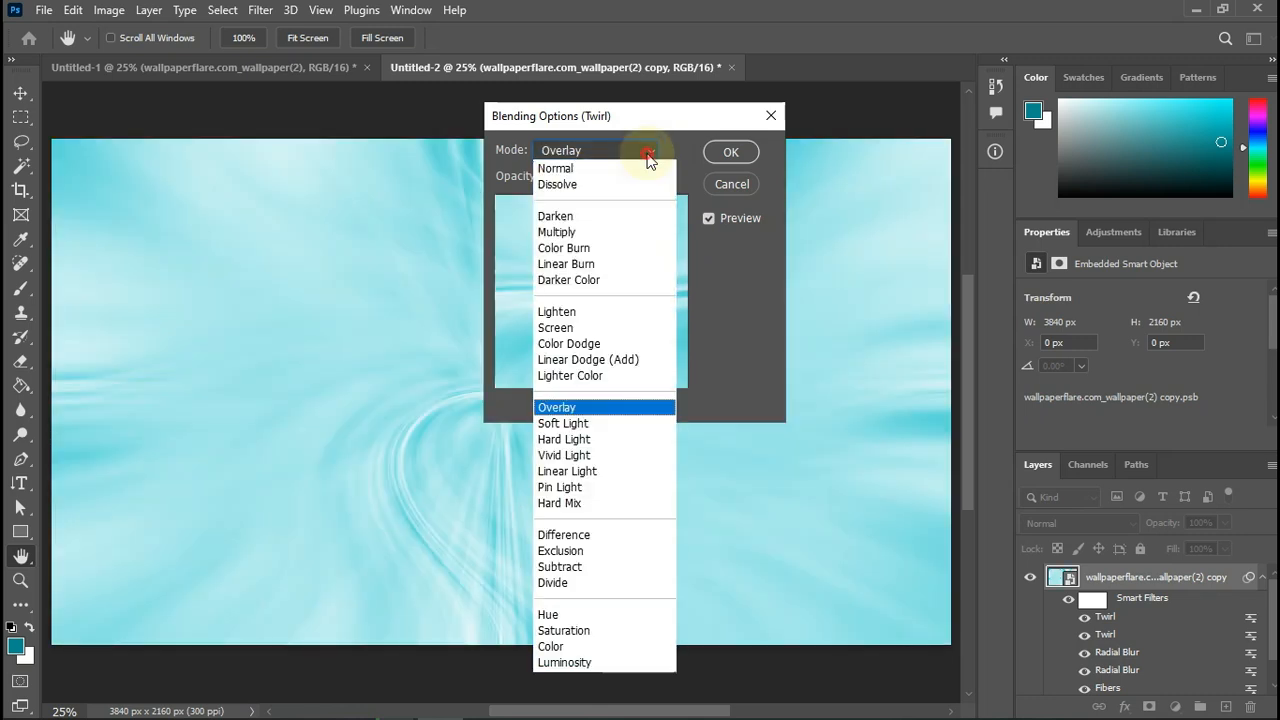
{"action": "left_click", "coordinate": [574, 312]}
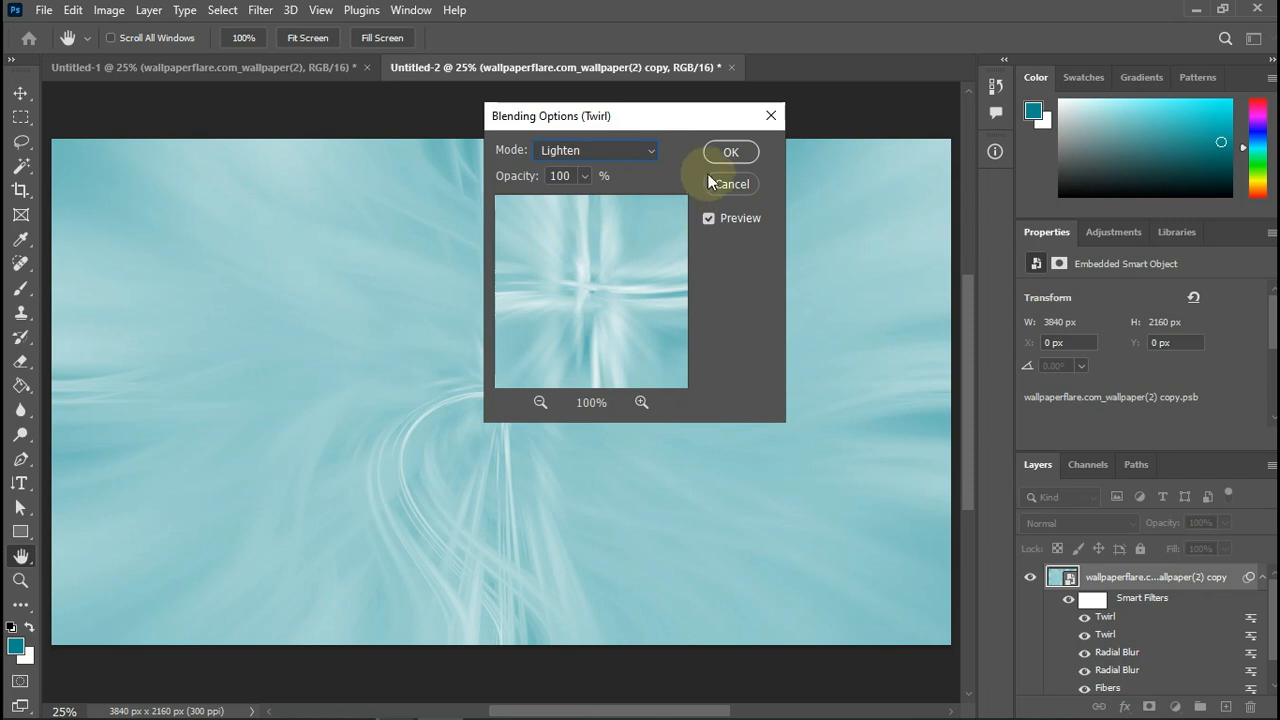
{"action": "left_click", "coordinate": [727, 155]}
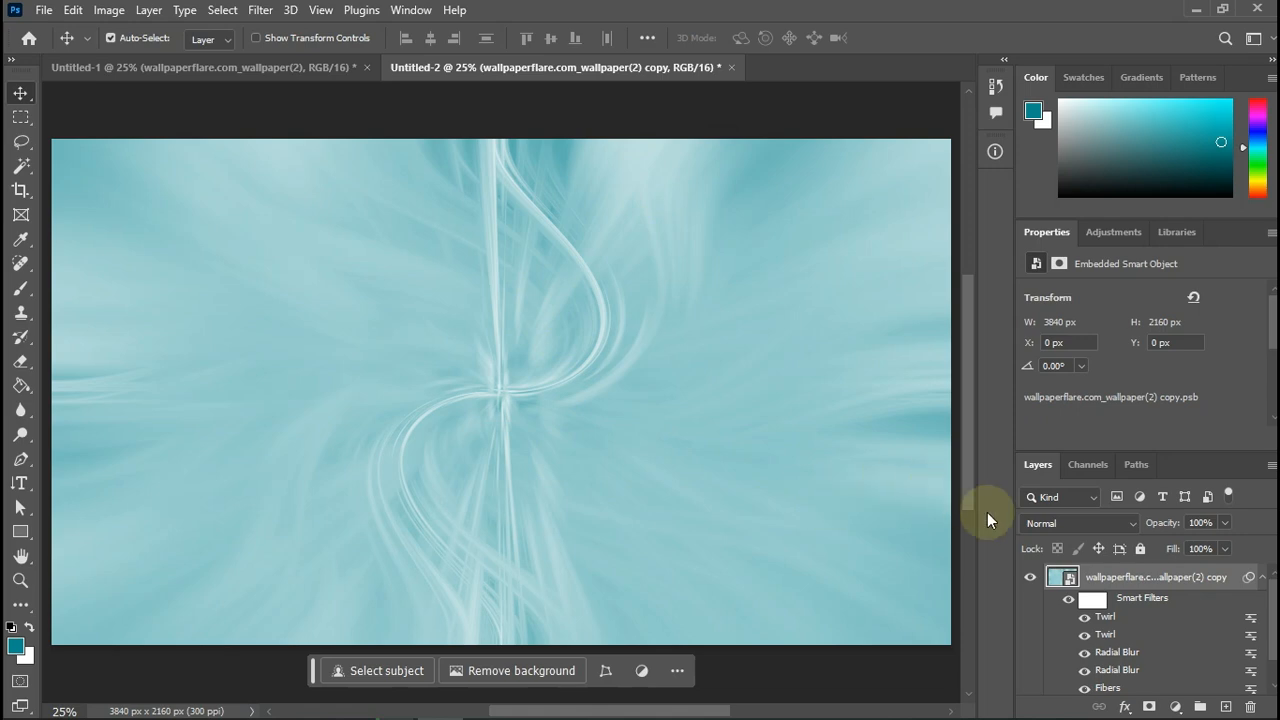
- Add a Brightness/Contrast adjustment layer above the copied layer with brightness -79 and contrast 100
{"action": "left_click", "coordinate": [1175, 706]}
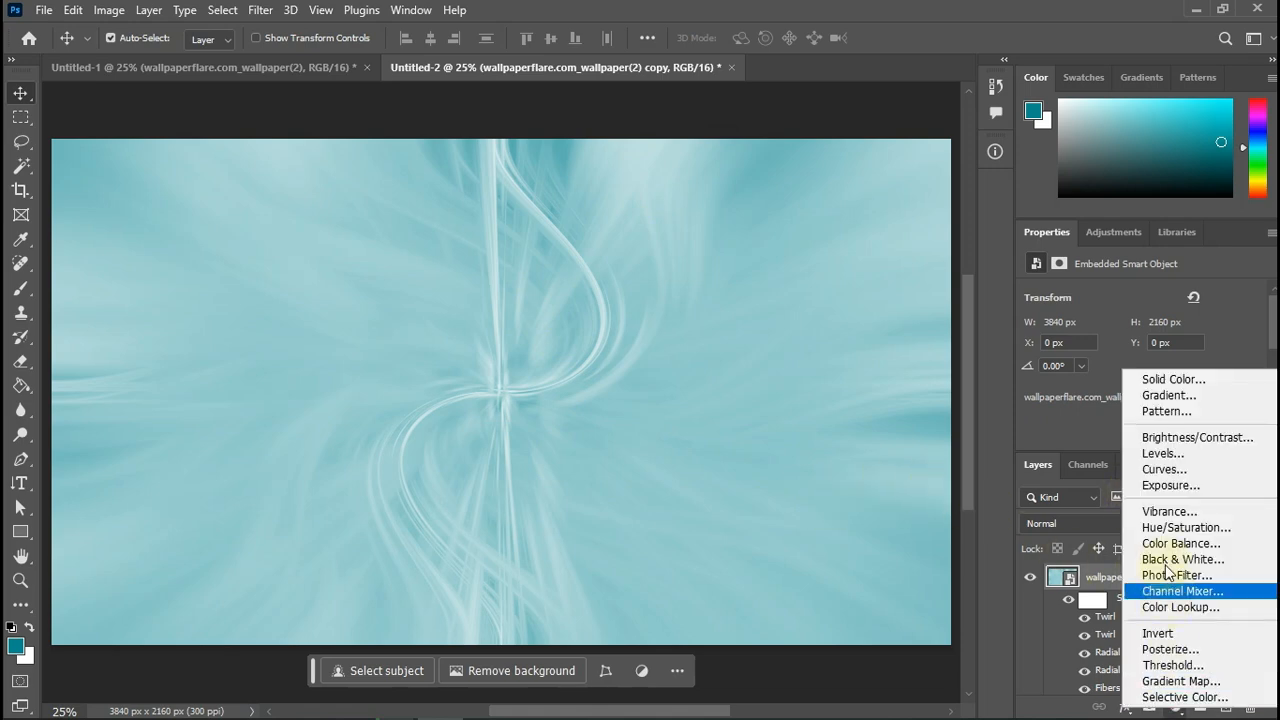
{"action": "left_click", "coordinate": [1172, 437]}
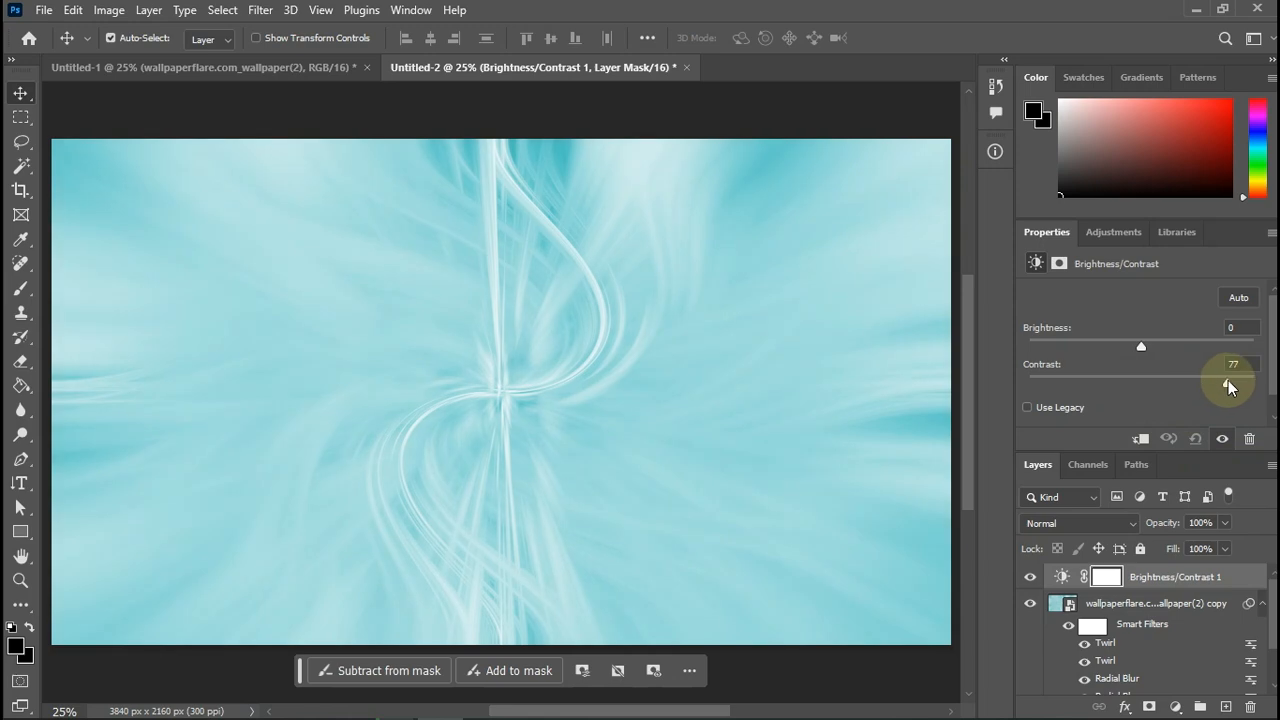
{"action": "left_click_drag", "start_coordinate": [1228, 381], "coordinate": [1256, 382]}
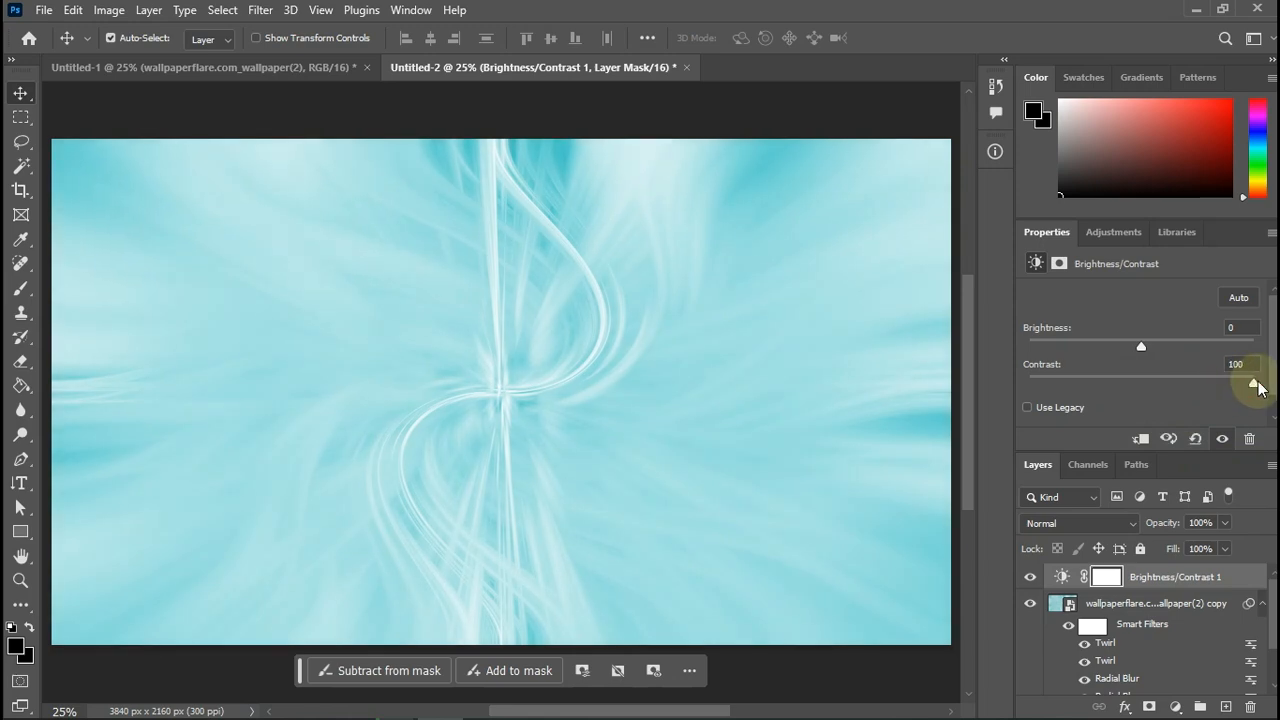
{"action": "left_click_drag", "start_coordinate": [1145, 345], "coordinate": [1085, 354]}
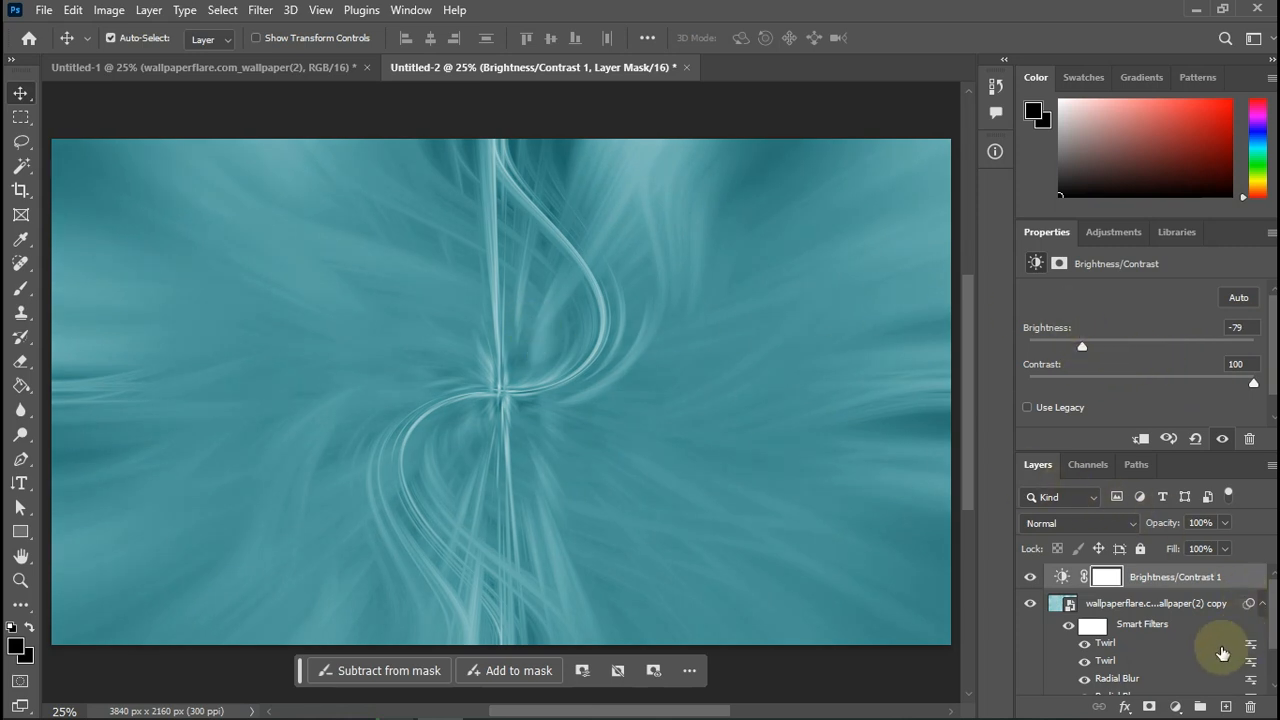
- Add a Color Balance adjustment layer and shift the midtones to +100 blue and partly towards magenta
{"action": "left_click", "coordinate": [1175, 706]}
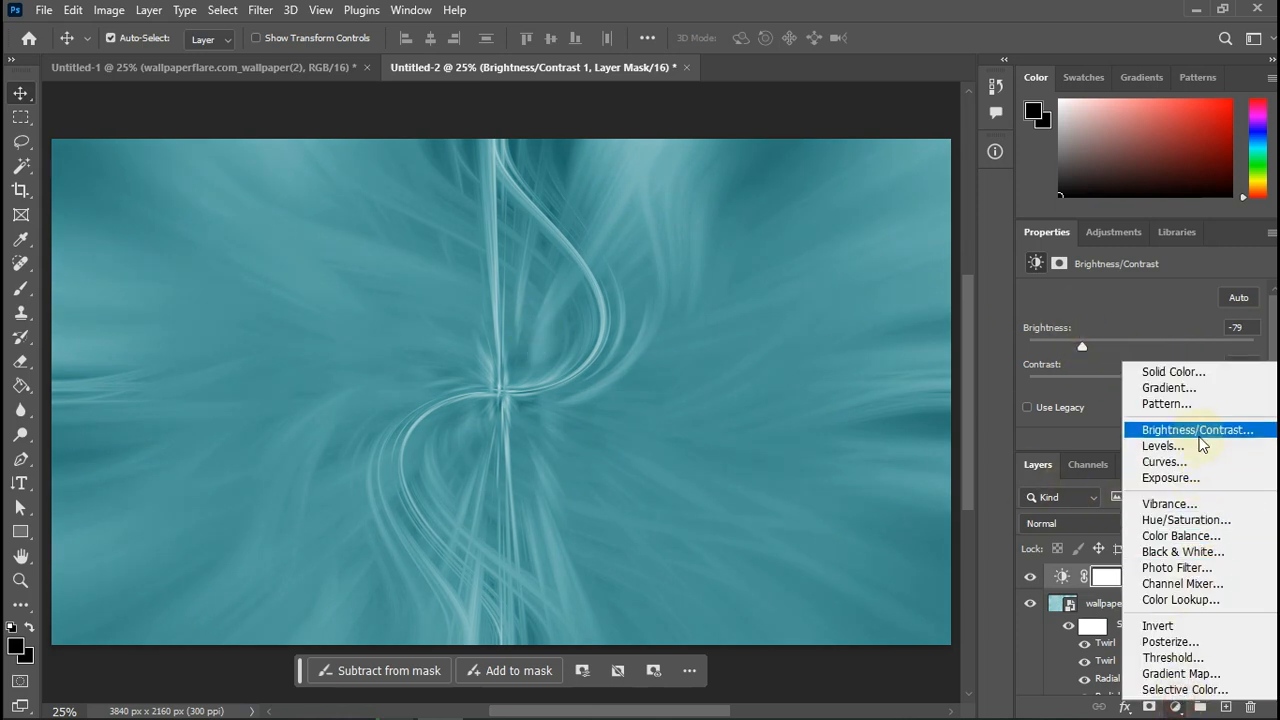
{"action": "left_click", "coordinate": [1199, 536]}
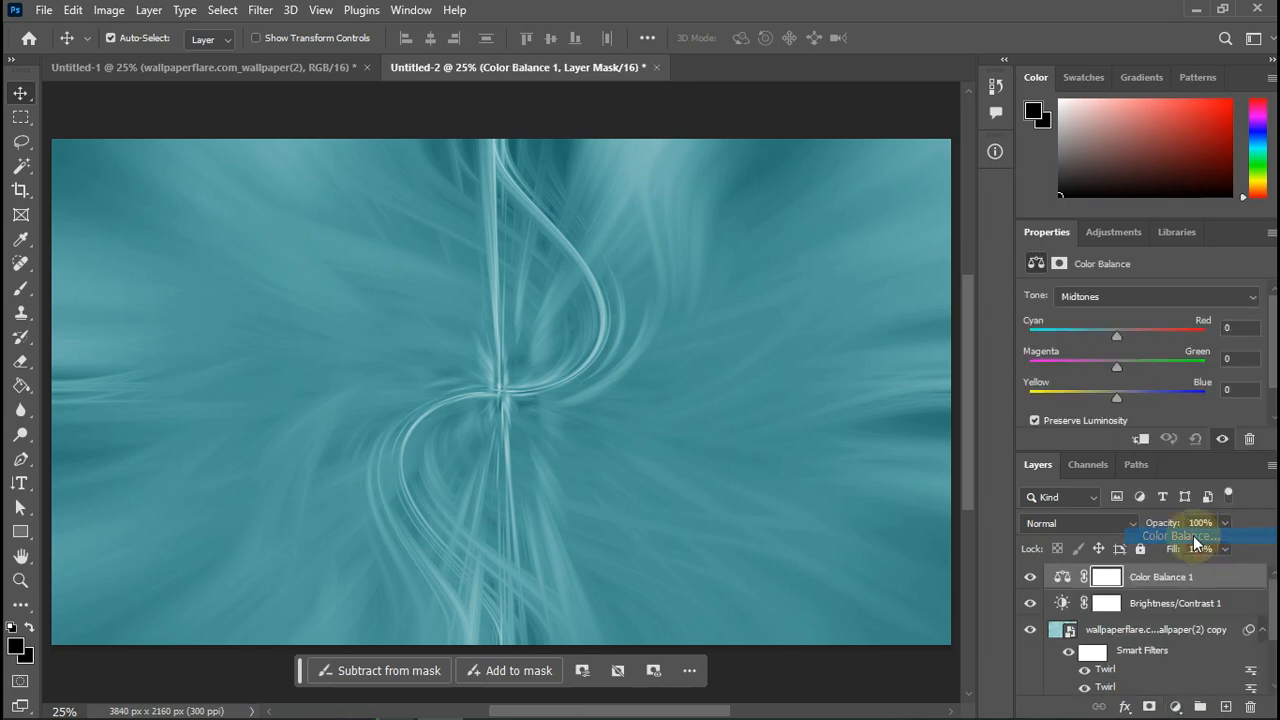
{"action": "left_click_drag", "start_coordinate": [1120, 401], "coordinate": [1198, 395]}
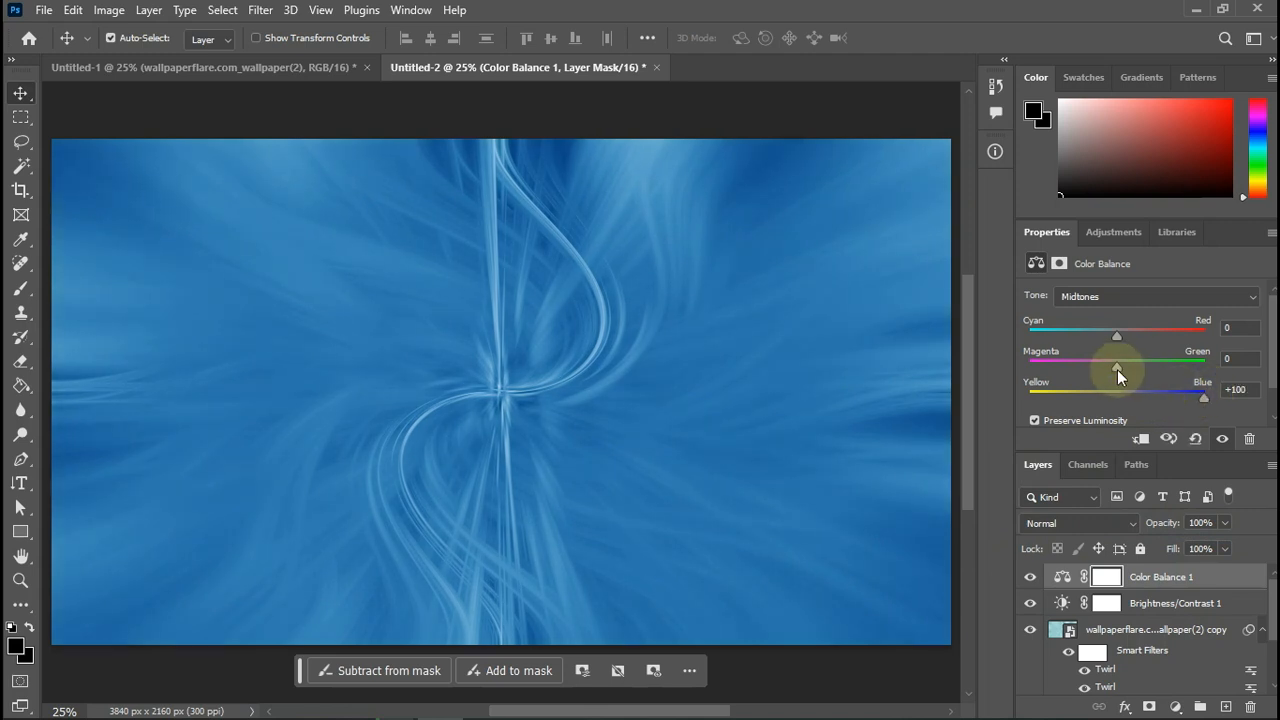
{"action": "mouse_move", "coordinate": [1117, 369]}
{"action": "left_mouse_down"}
{"action": "mouse_move", "coordinate": [1105, 375]}
{"action": "mouse_move", "coordinate": [1118, 337]}
{"action": "mouse_move", "coordinate": [1160, 338]}
{"action": "mouse_move", "coordinate": [1112, 345]}
{"action": "left_mouse_up"}
- Apply a third Twirl distortion to the copied smart object layer with an angle of 143°
{"action": "left_click", "coordinate": [1145, 628]}
{"action": "scroll", "coordinate": [1148, 635], "scroll_direction": "down", "scroll_amount": 1}
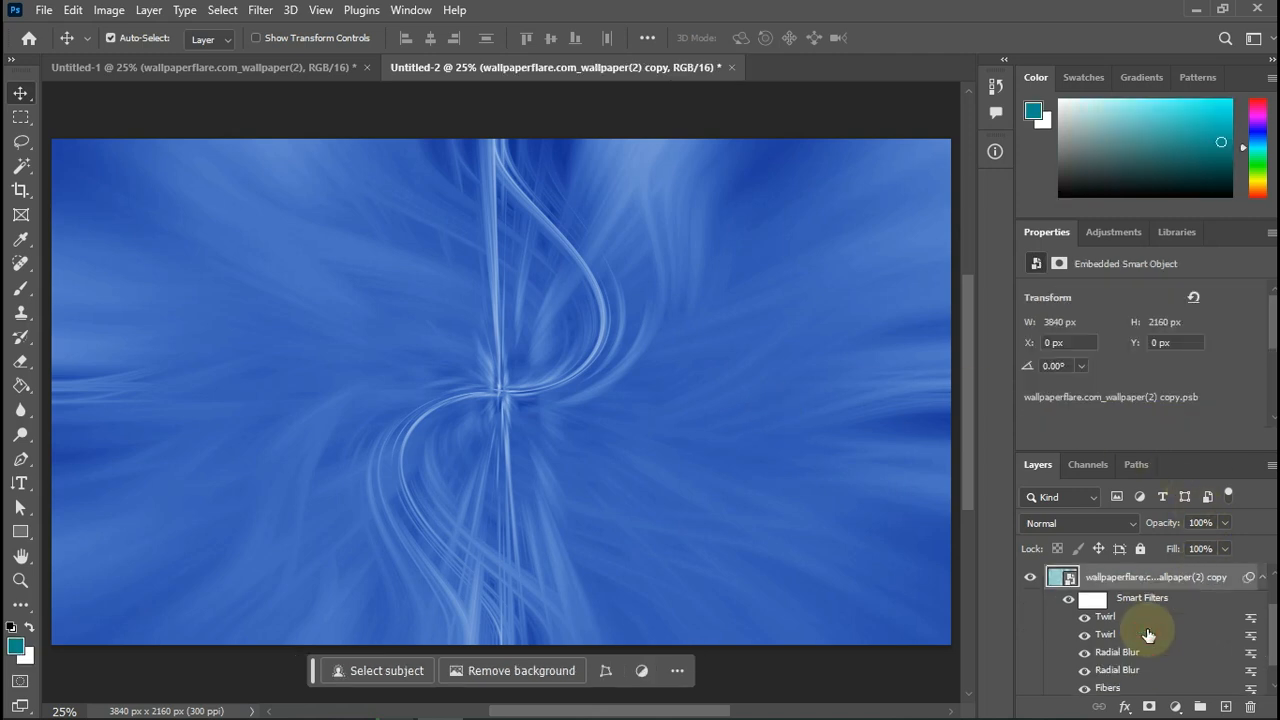
{"action": "left_click", "coordinate": [256, 11]}
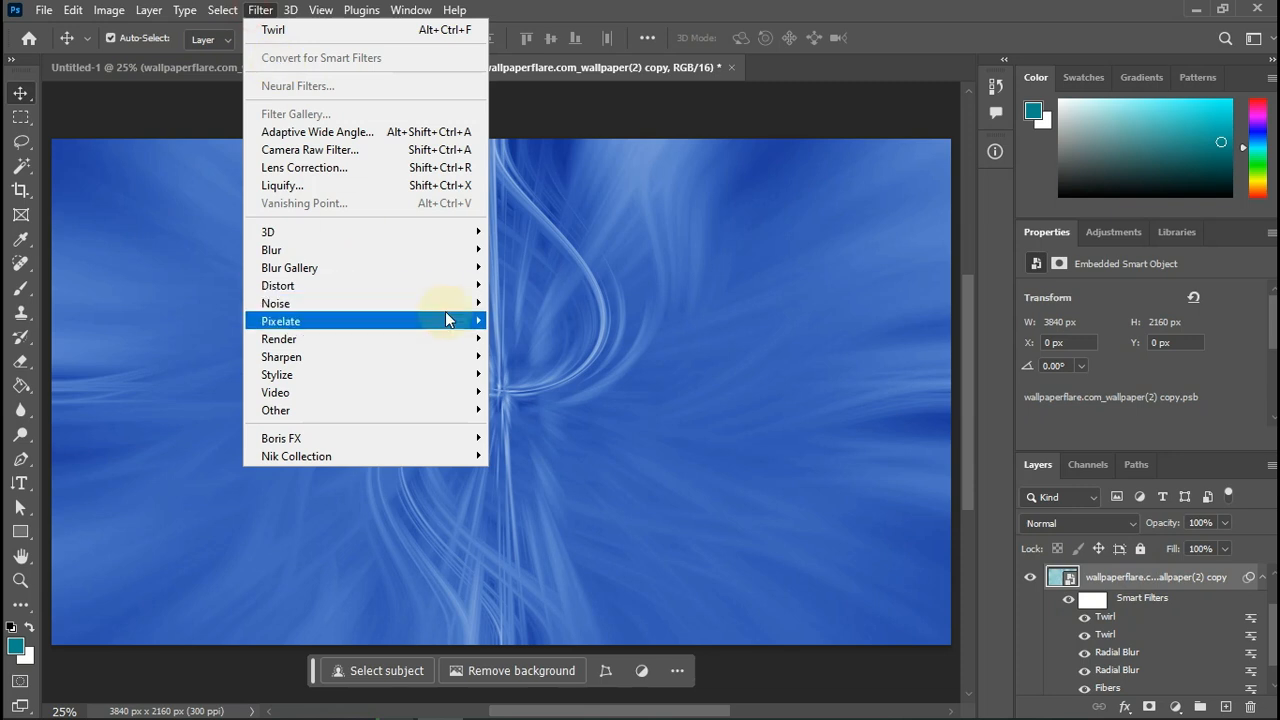
{"action": "mouse_move", "coordinate": [458, 294]}
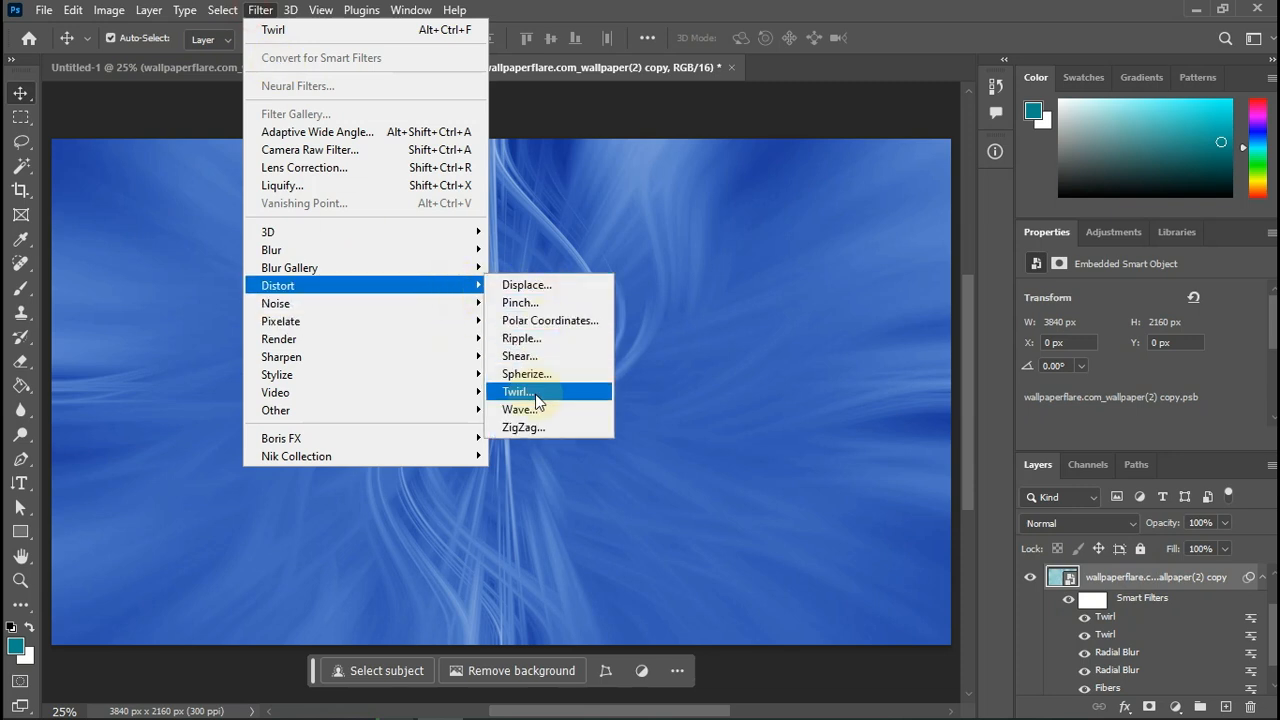
{"action": "left_click", "coordinate": [518, 391]}
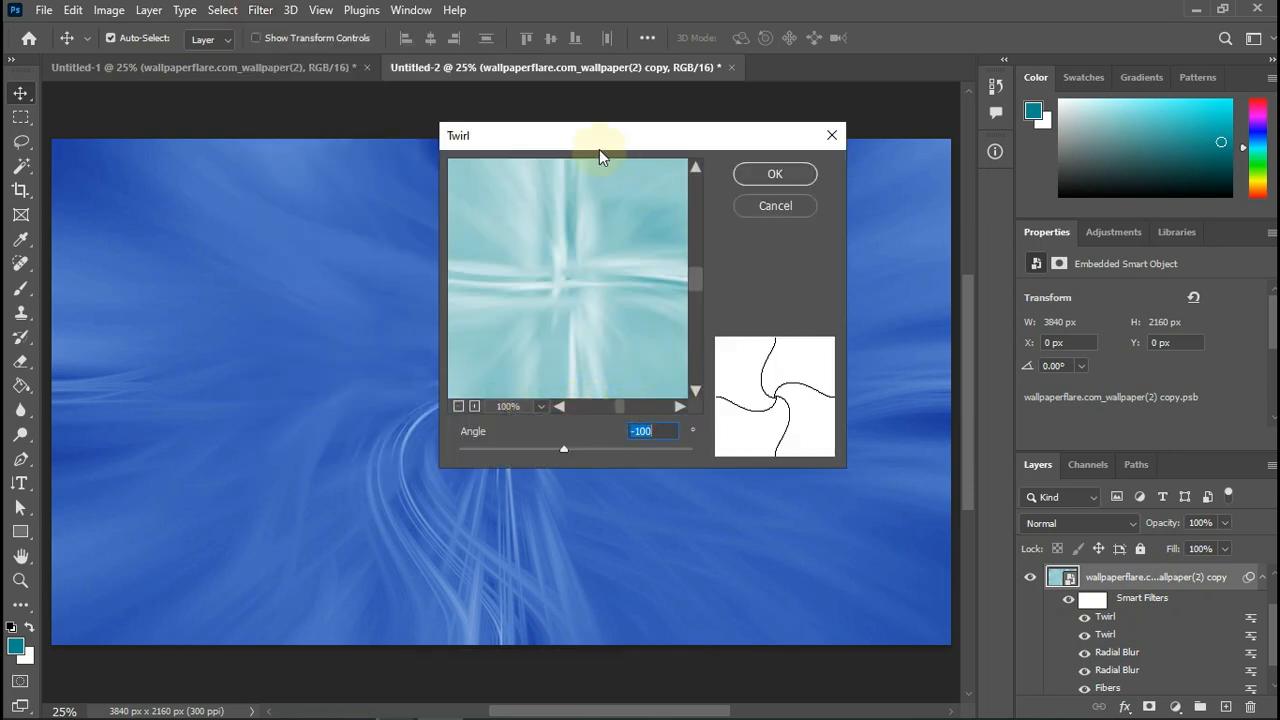
{"action": "left_click_drag", "start_coordinate": [573, 140], "coordinate": [818, 133]}
{"action": "left_click", "coordinate": [810, 440]}
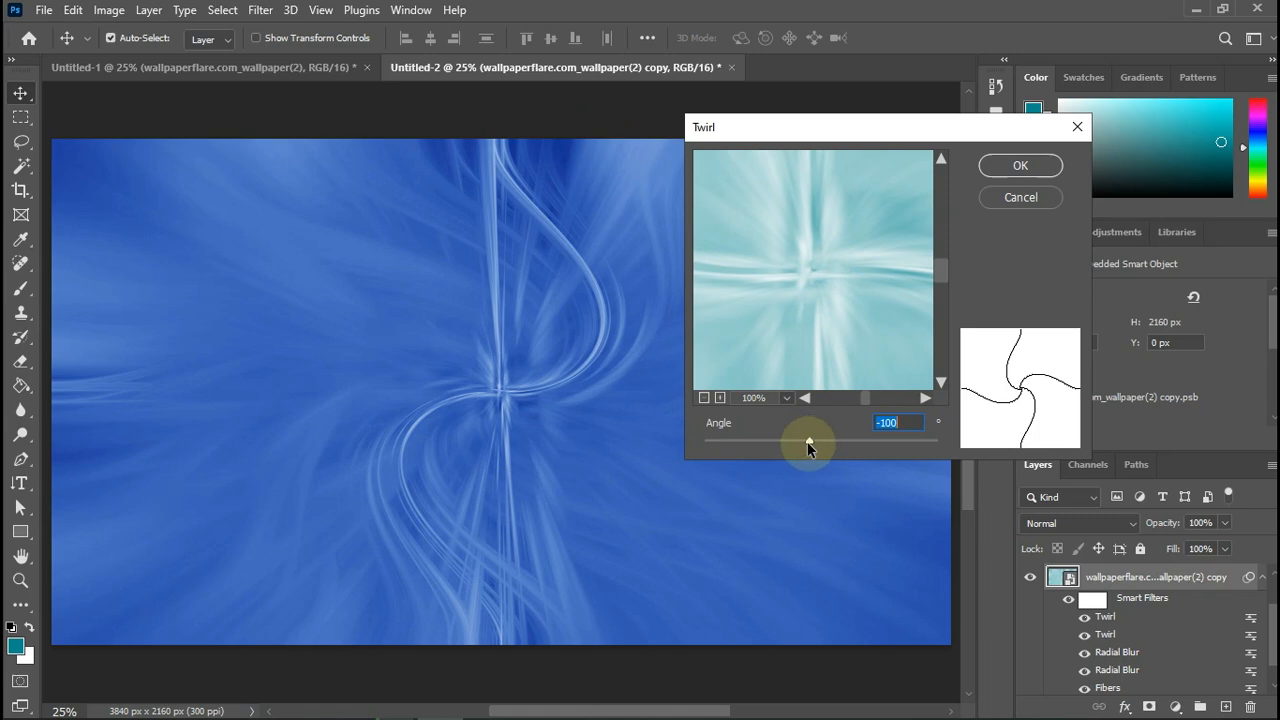
{"action": "left_click_drag", "start_coordinate": [809, 447], "coordinate": [835, 444]}
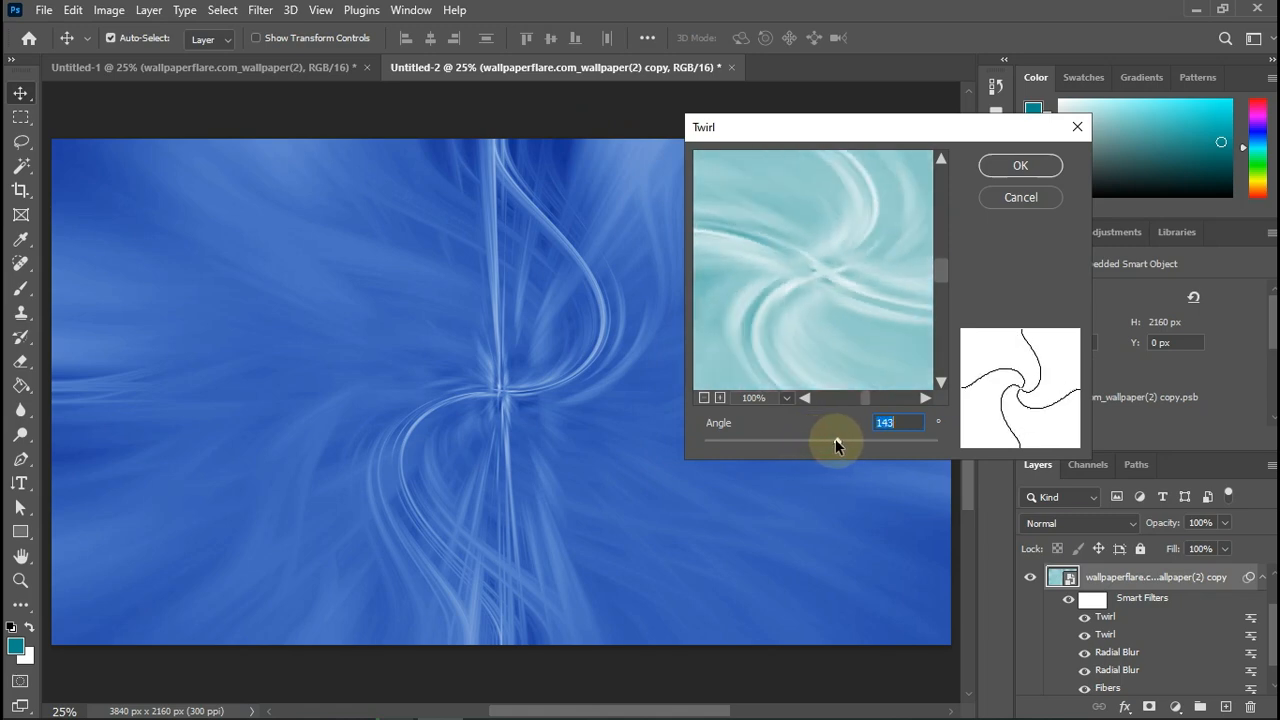
{"action": "left_click", "coordinate": [1005, 170]}
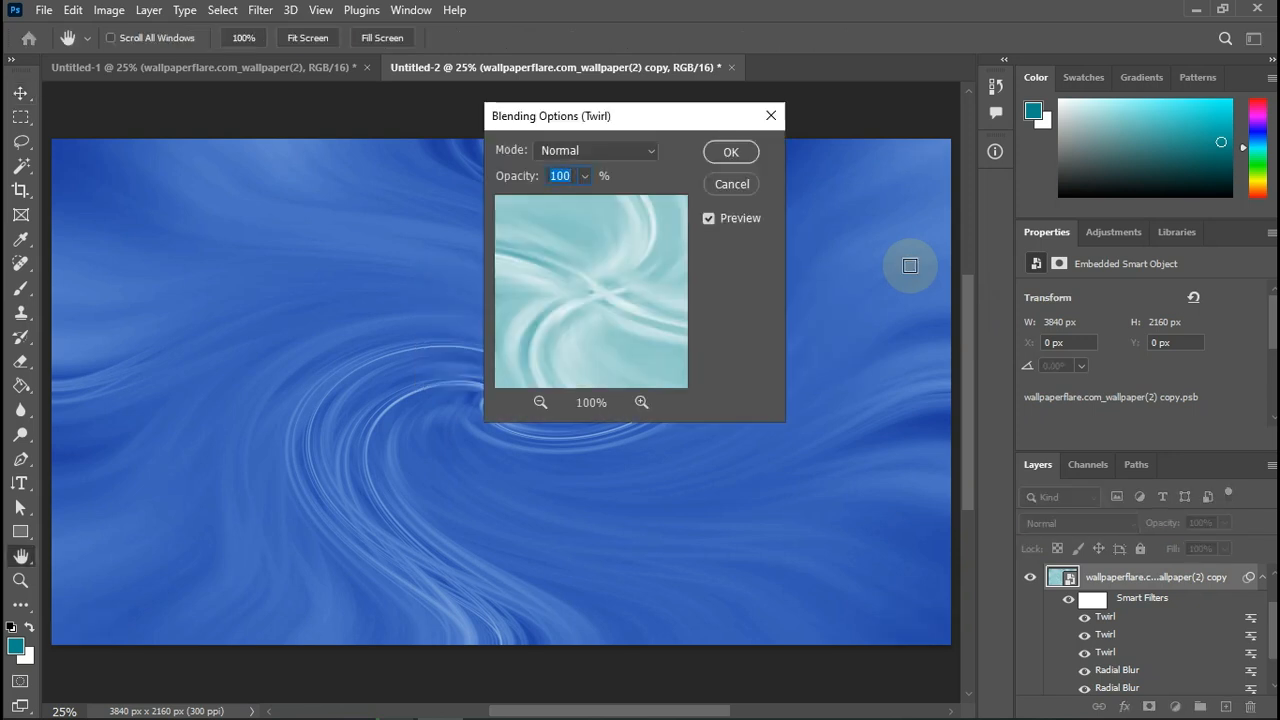
- Try the Lighten, Screen, Darker Color and Multiply blending modes for the uppermost Twirl smart filter
{"action": "left_click", "coordinate": [591, 153]}
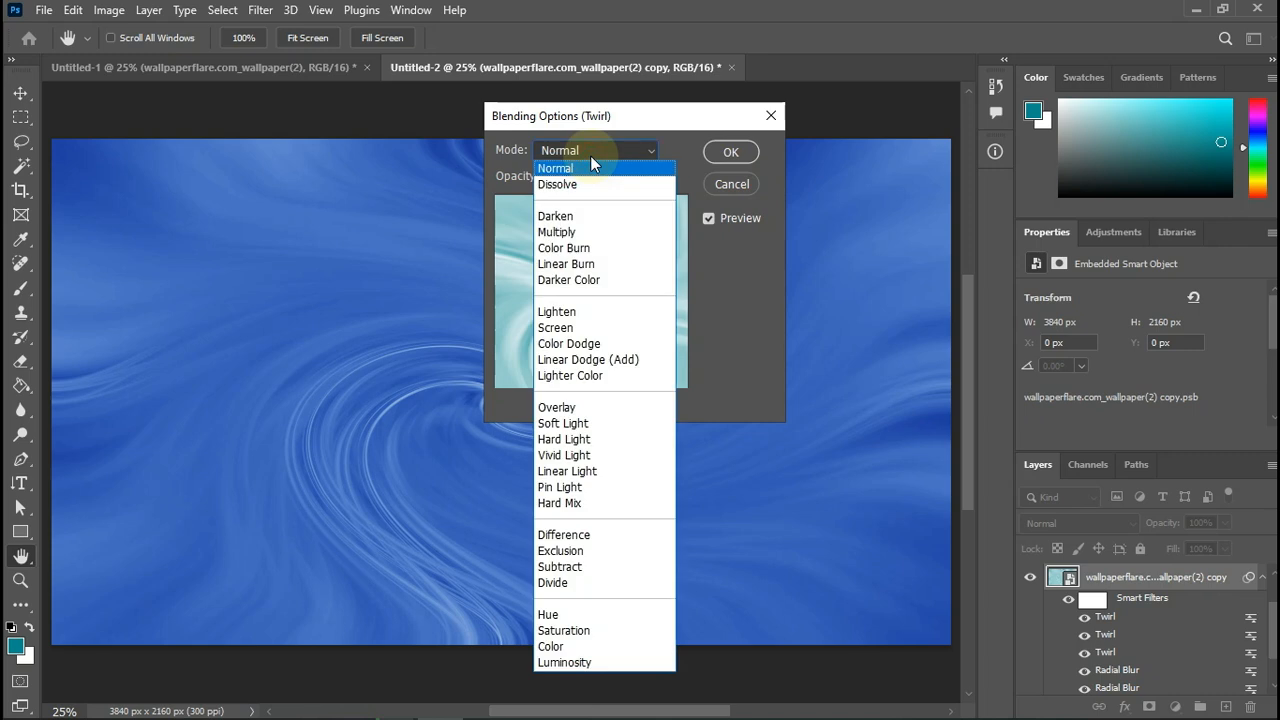
{"action": "left_click", "coordinate": [586, 312]}
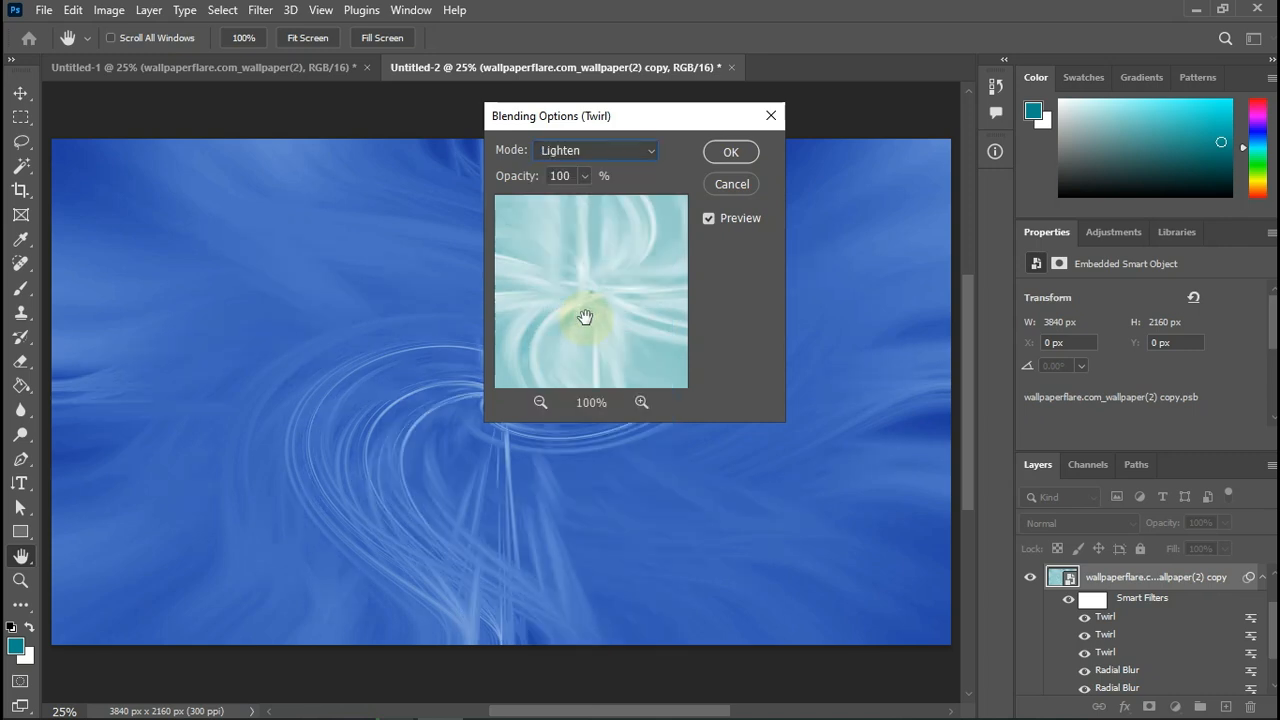
{"action": "left_click", "coordinate": [605, 152]}
{"action": "left_click", "coordinate": [586, 327]}
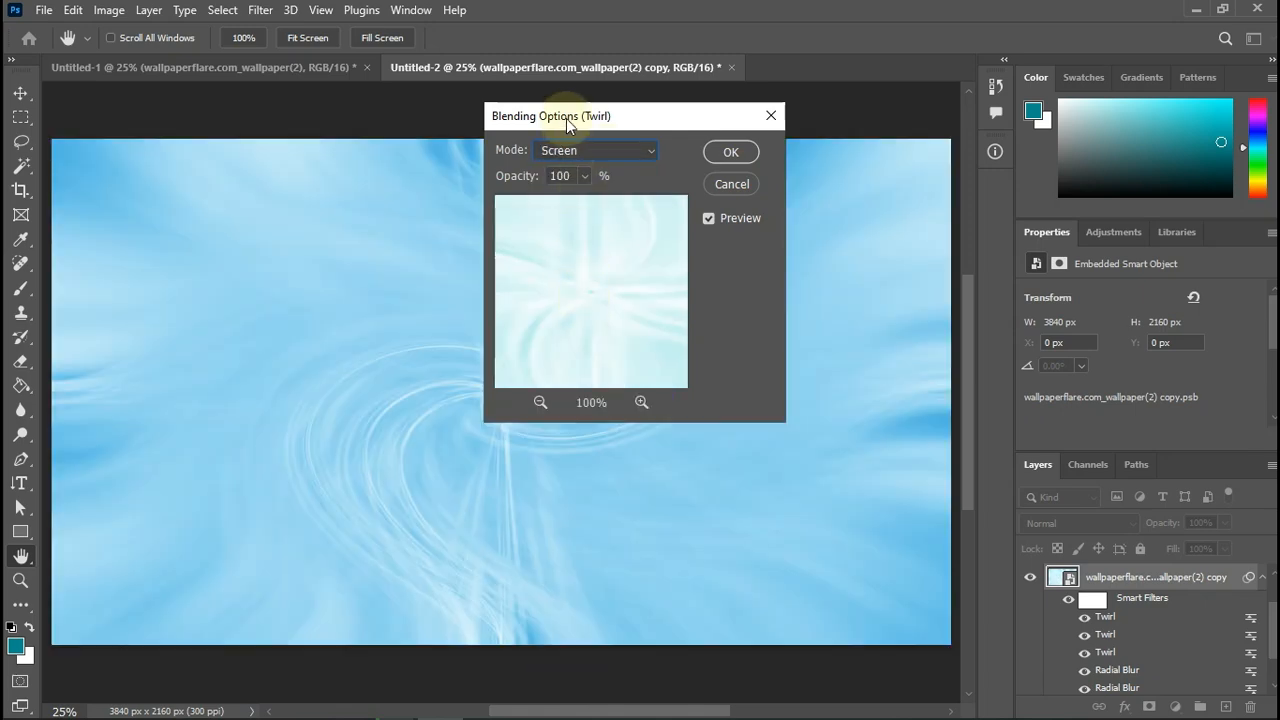
{"action": "left_click_drag", "start_coordinate": [570, 116], "coordinate": [813, 122]}
{"action": "left_click", "coordinate": [891, 150]}
{"action": "left_click", "coordinate": [843, 262]}
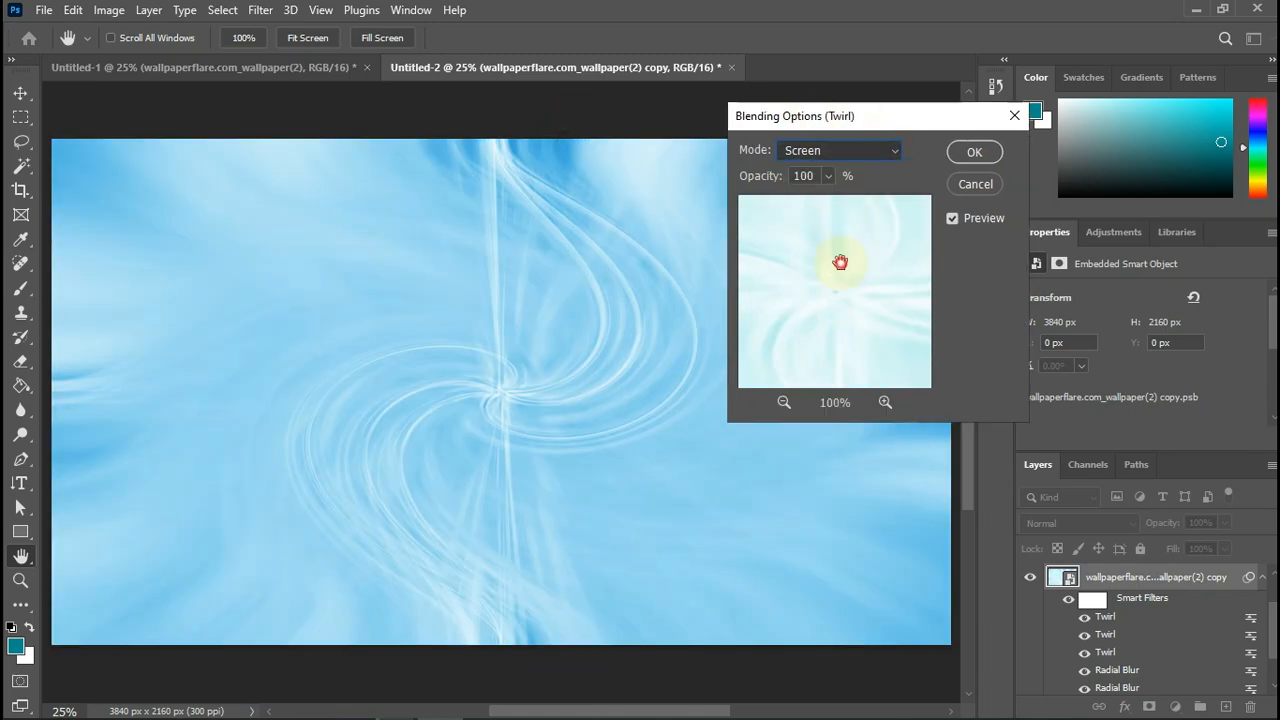
{"action": "left_click", "coordinate": [837, 154]}
{"action": "left_click", "coordinate": [845, 280]}
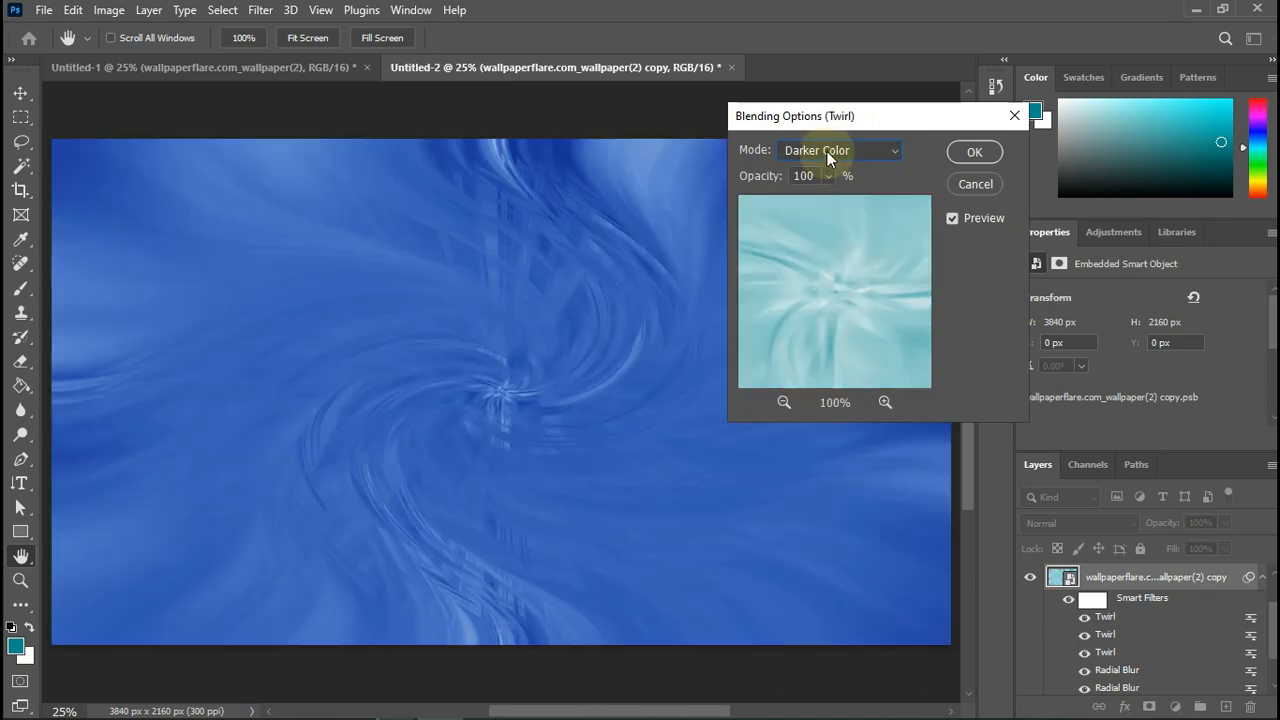
{"action": "left_click", "coordinate": [830, 156]}
{"action": "left_click", "coordinate": [835, 234]}
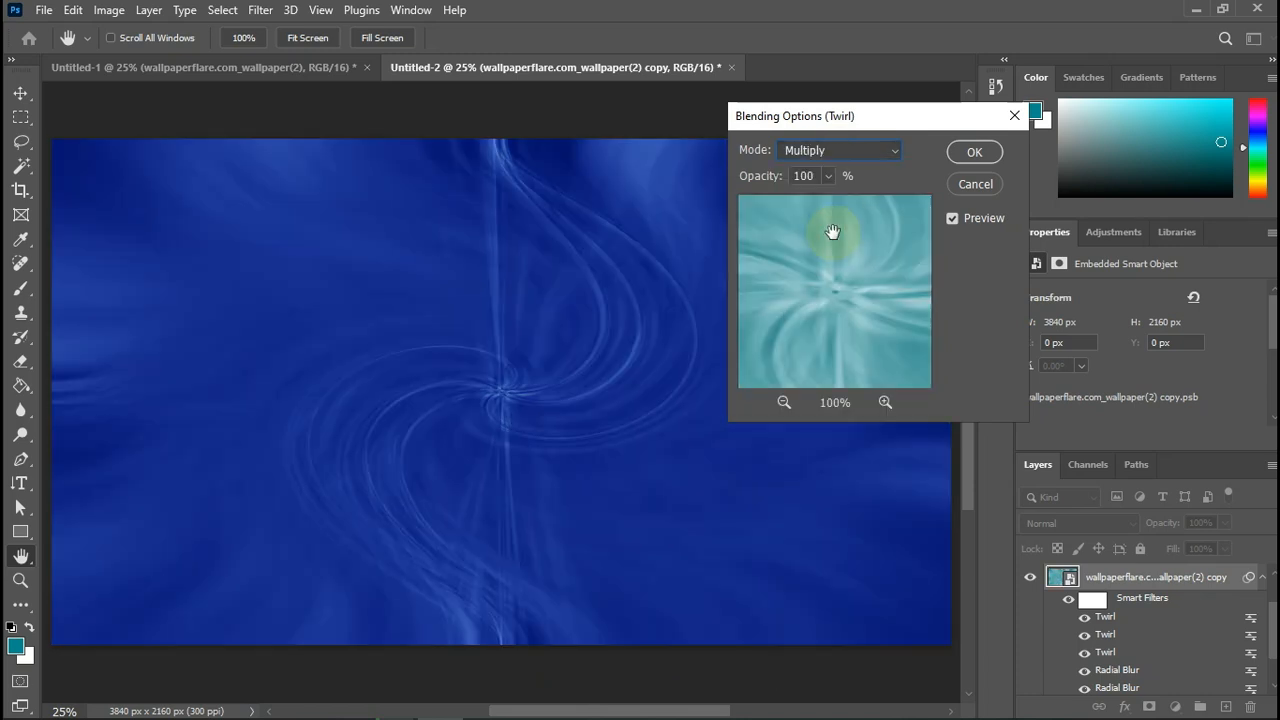
- Try Overlay for the uppermost Twirl smart filter, and set its blending mode to Lighter Color at 100% opacity
{"action": "left_click", "coordinate": [866, 151]}
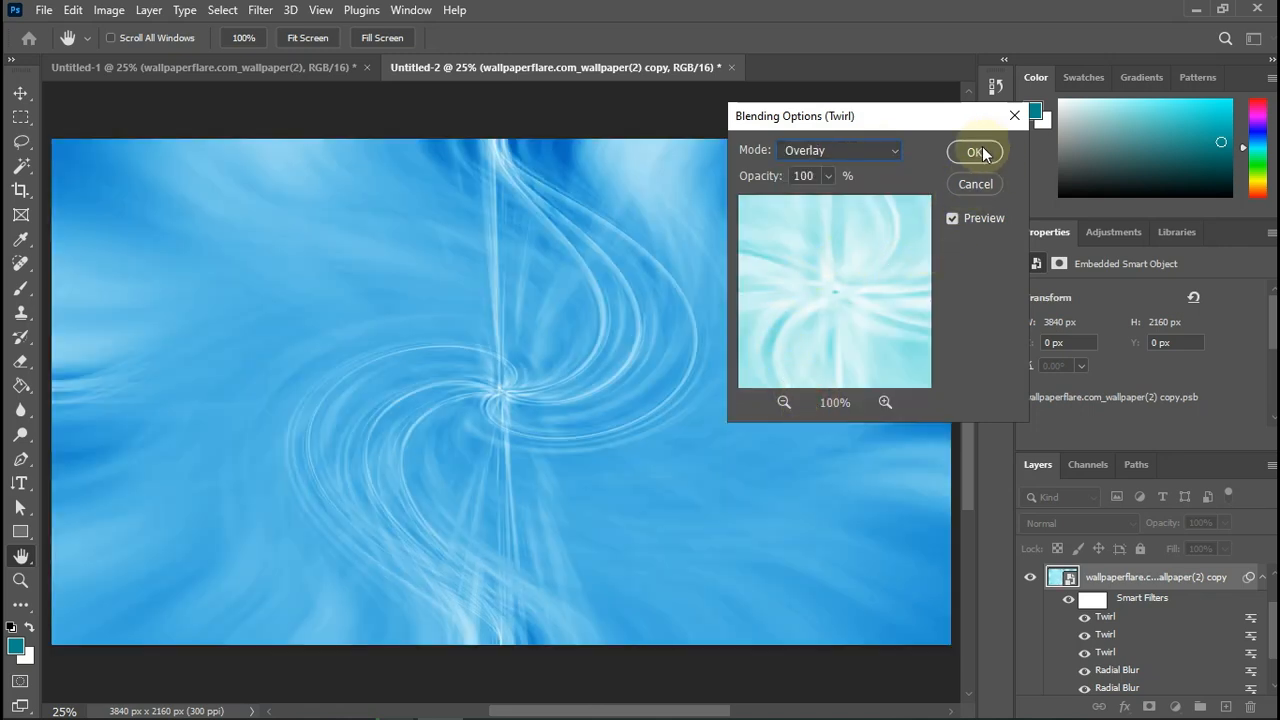
{"action": "left_click", "coordinate": [894, 154]}
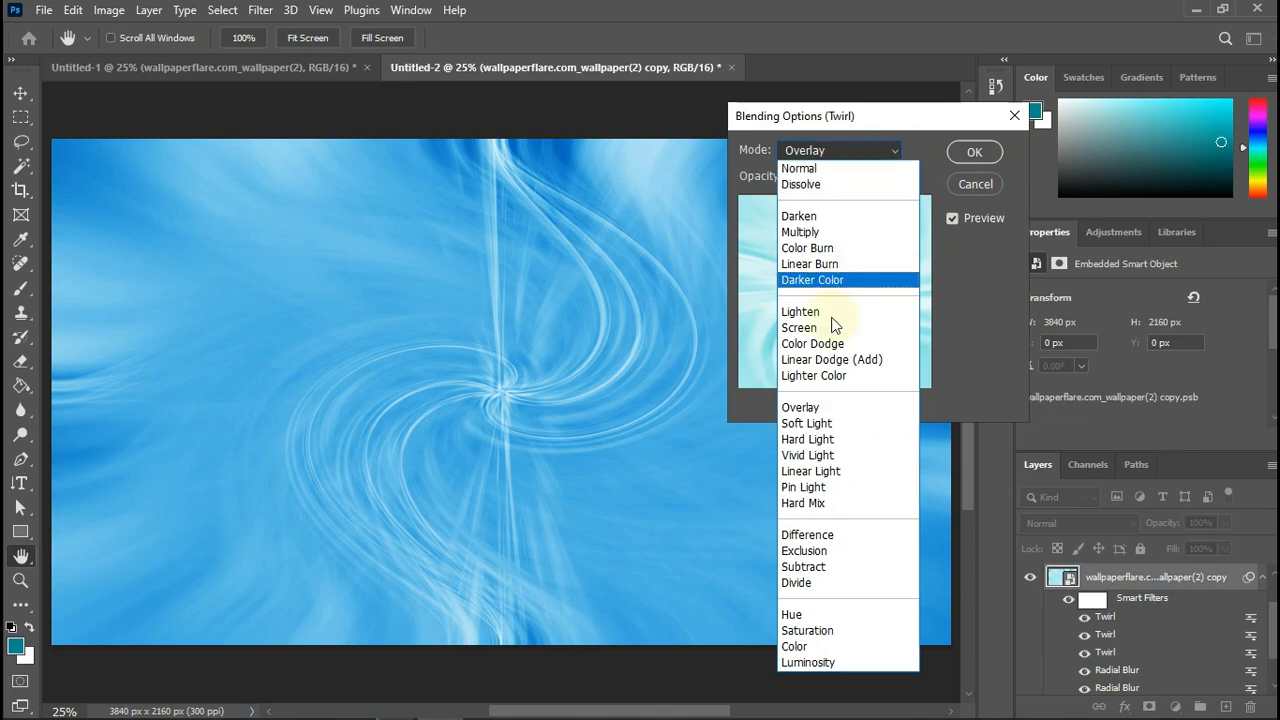
{"action": "left_click", "coordinate": [826, 375]}
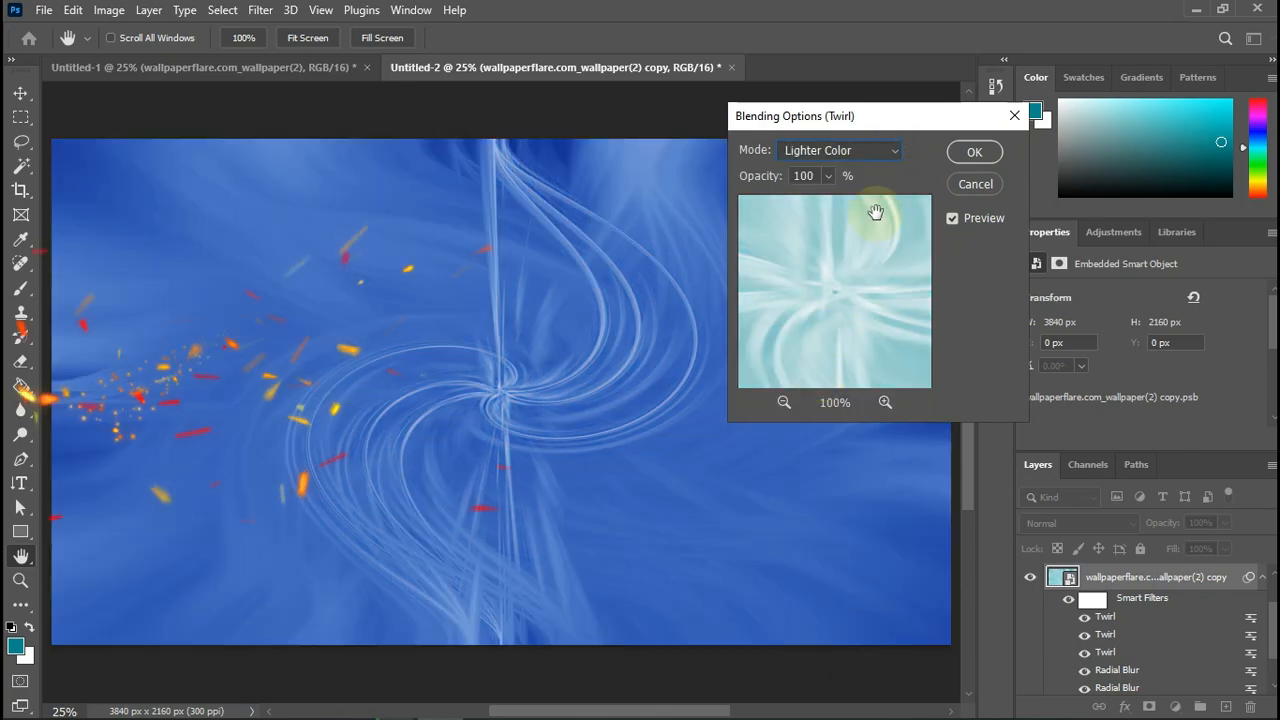